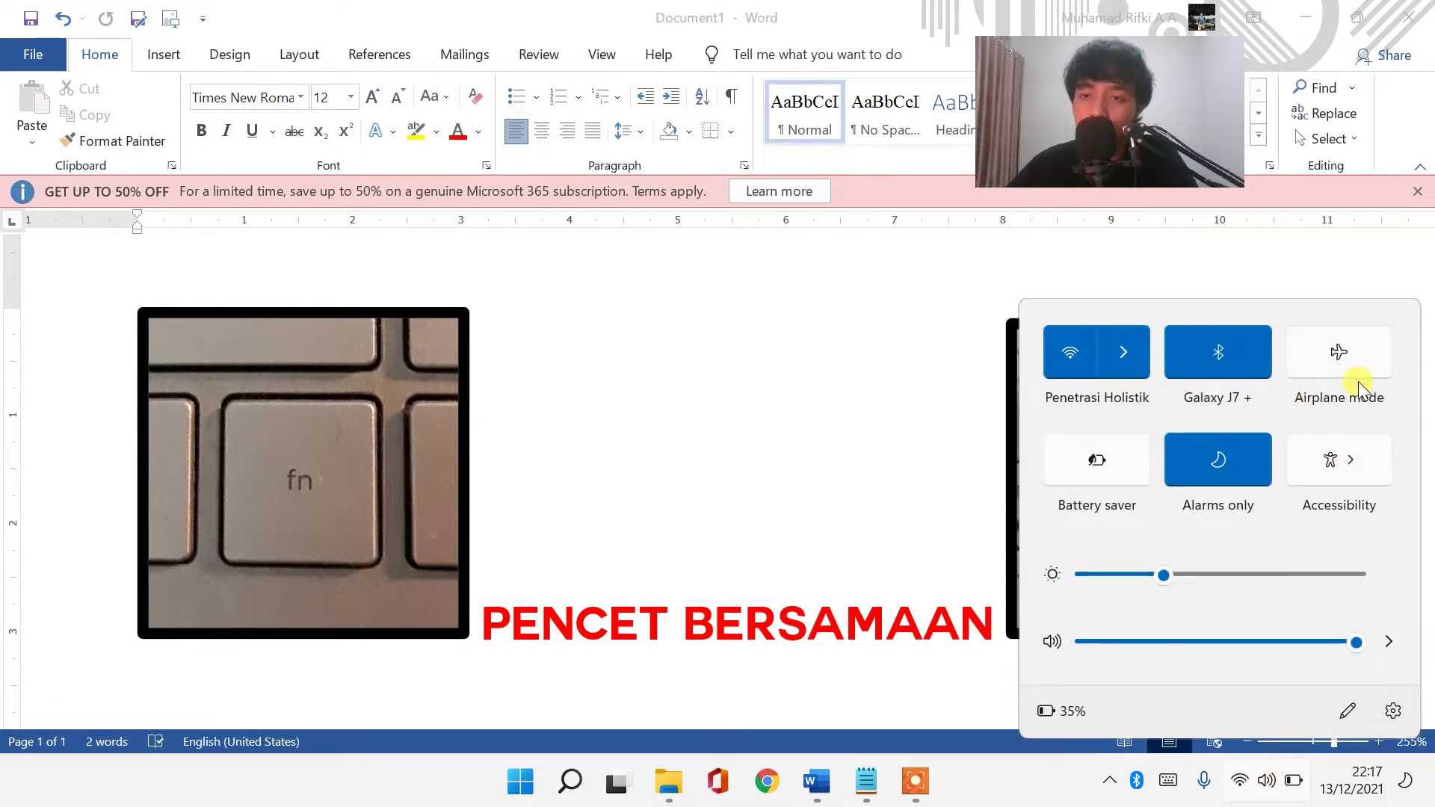
- Dismiss the quick settings flyout and minimize all windows to show the desktop
click(1117, 345)
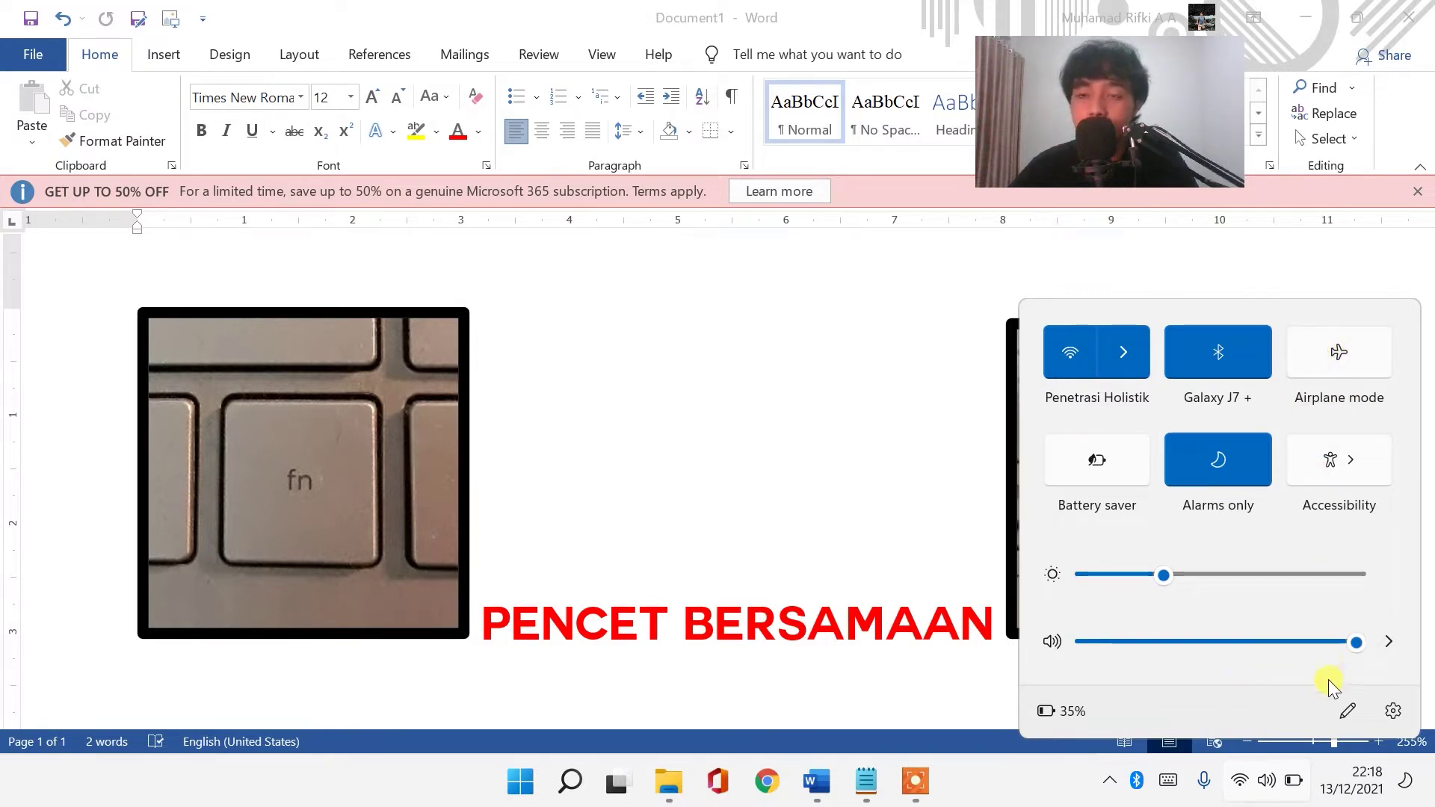
click(778, 334)
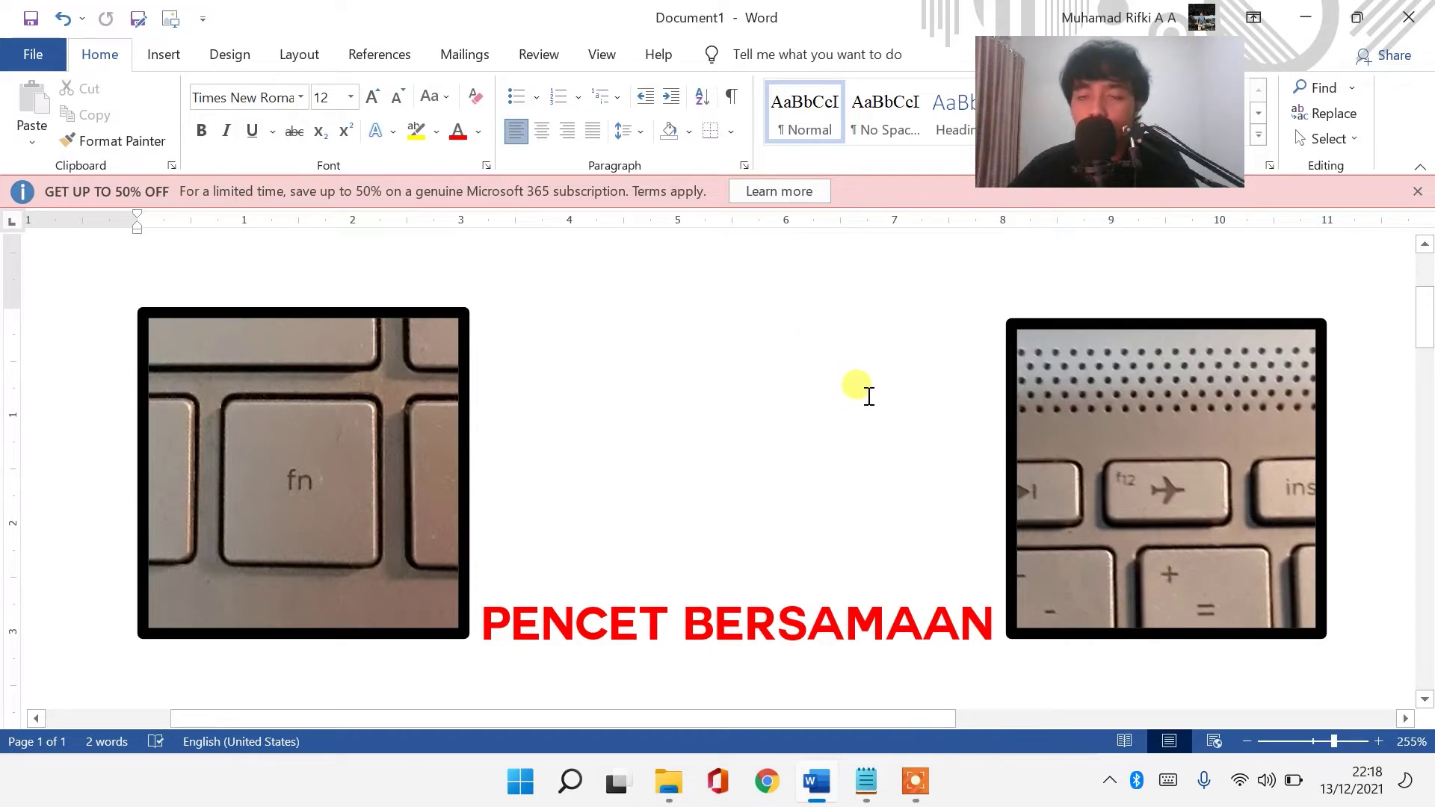
click(1429, 786)
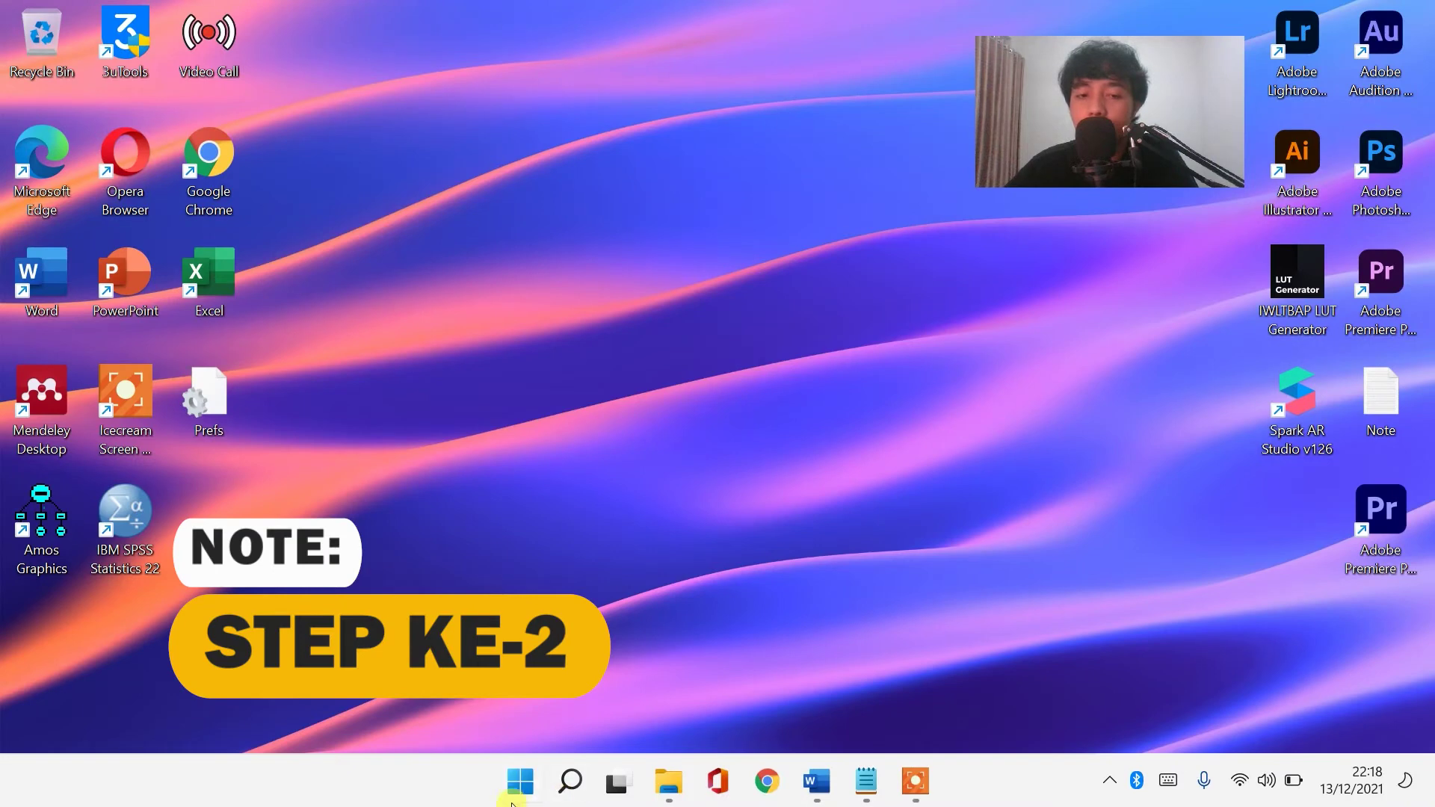
- Open Device Manager and expand the Human Interface Devices category
right_click(513, 803)
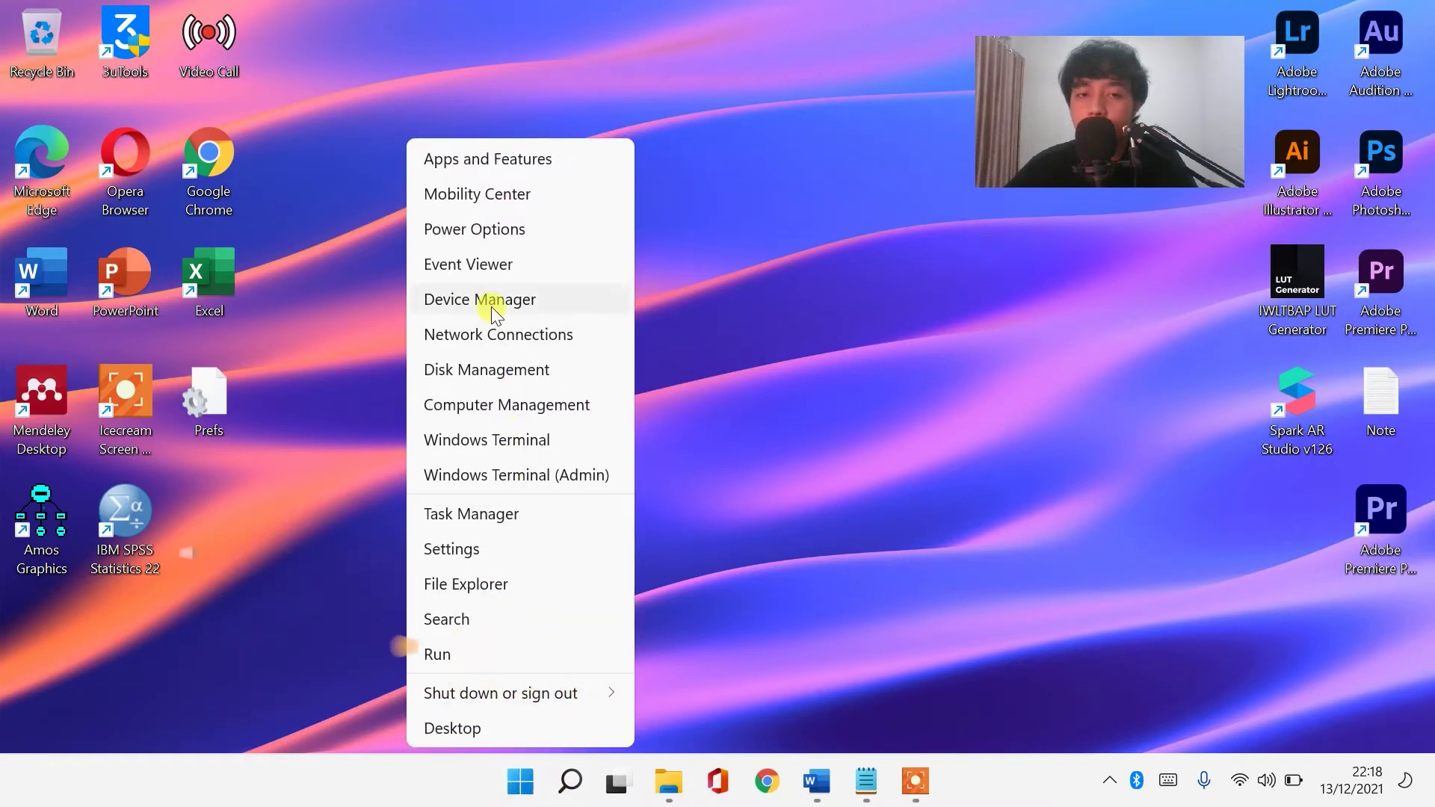
click(491, 303)
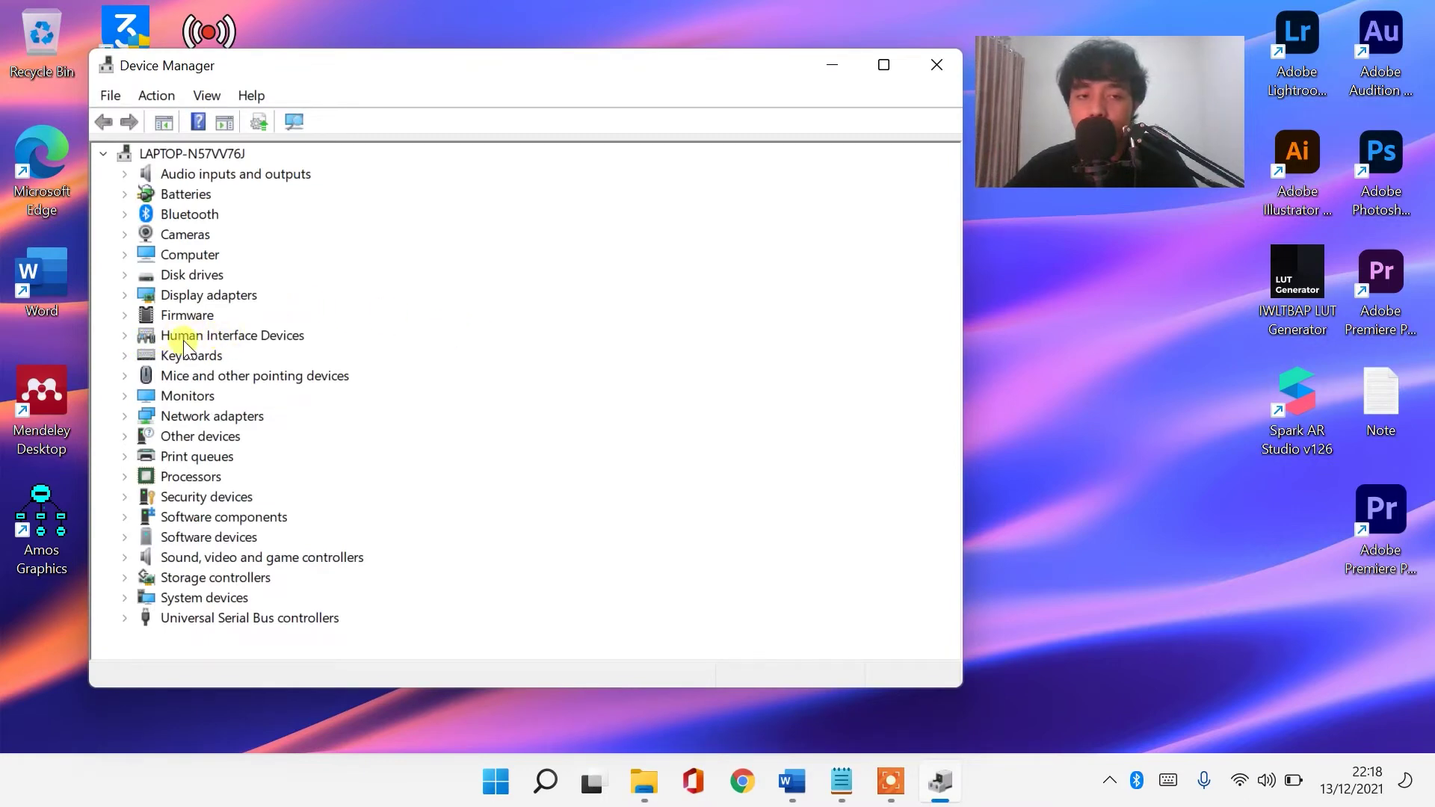
click(123, 335)
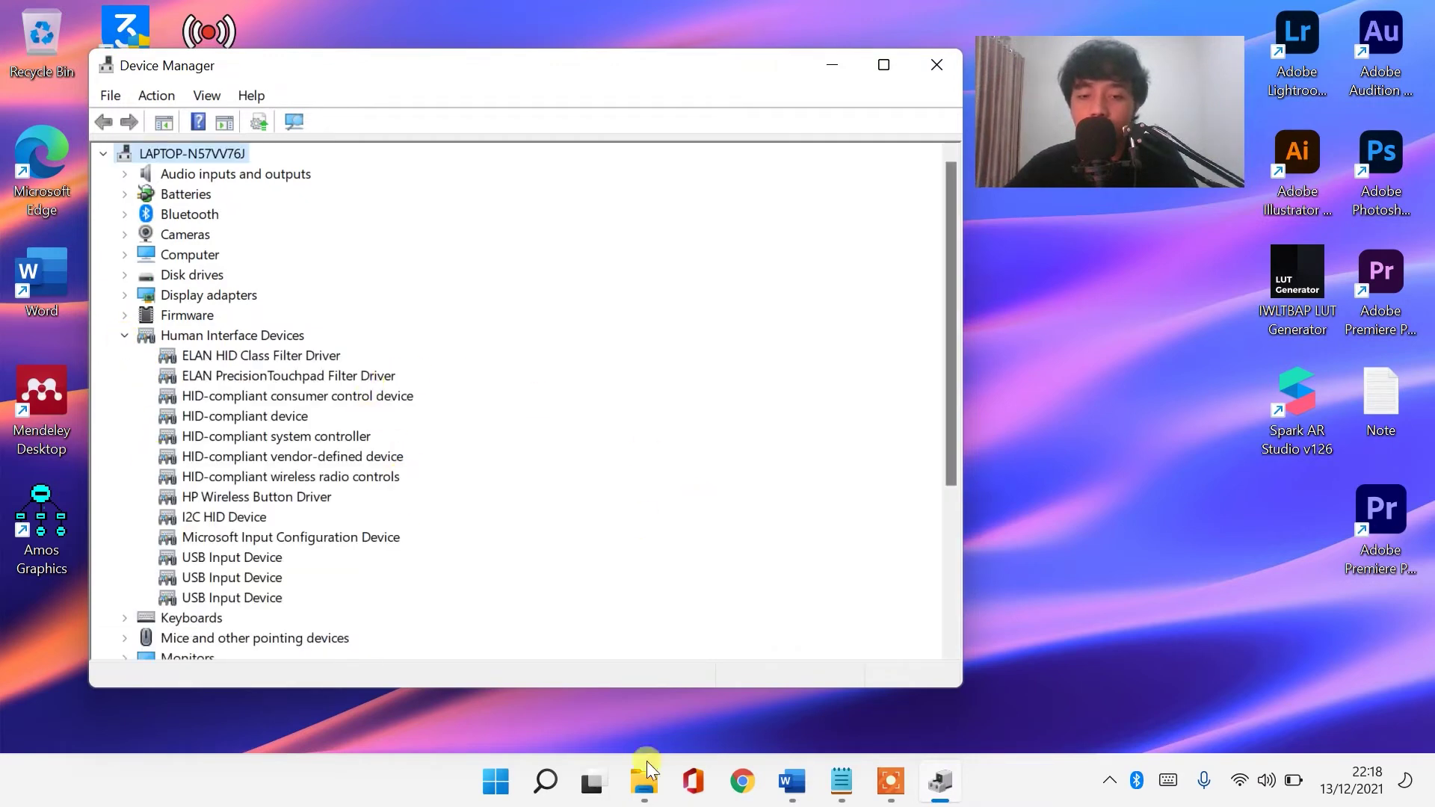
- Switch to the Notepad note and highlight both device names written in it
click(840, 781)
click(985, 440)
drag(1086, 346, 761, 325)
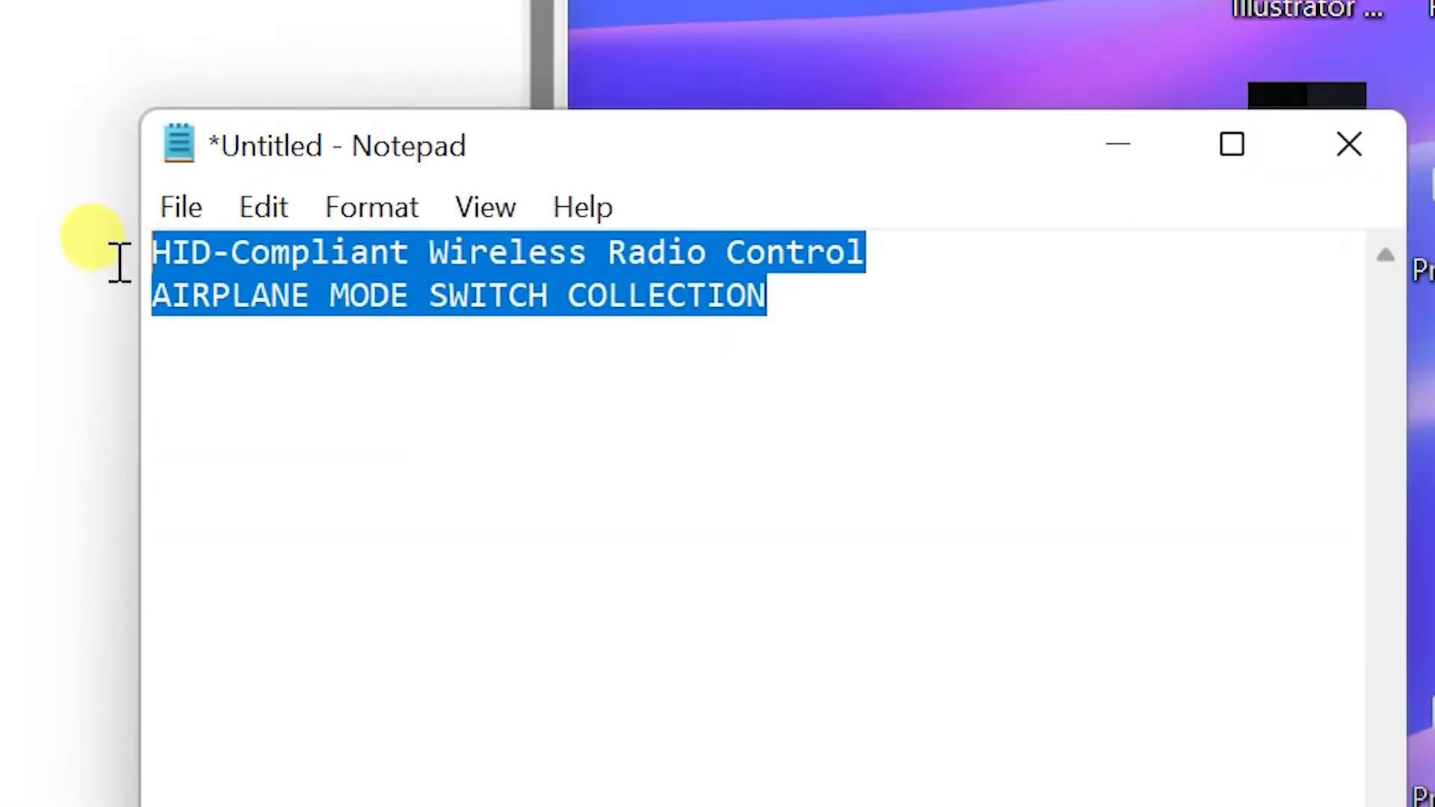
click(396, 439)
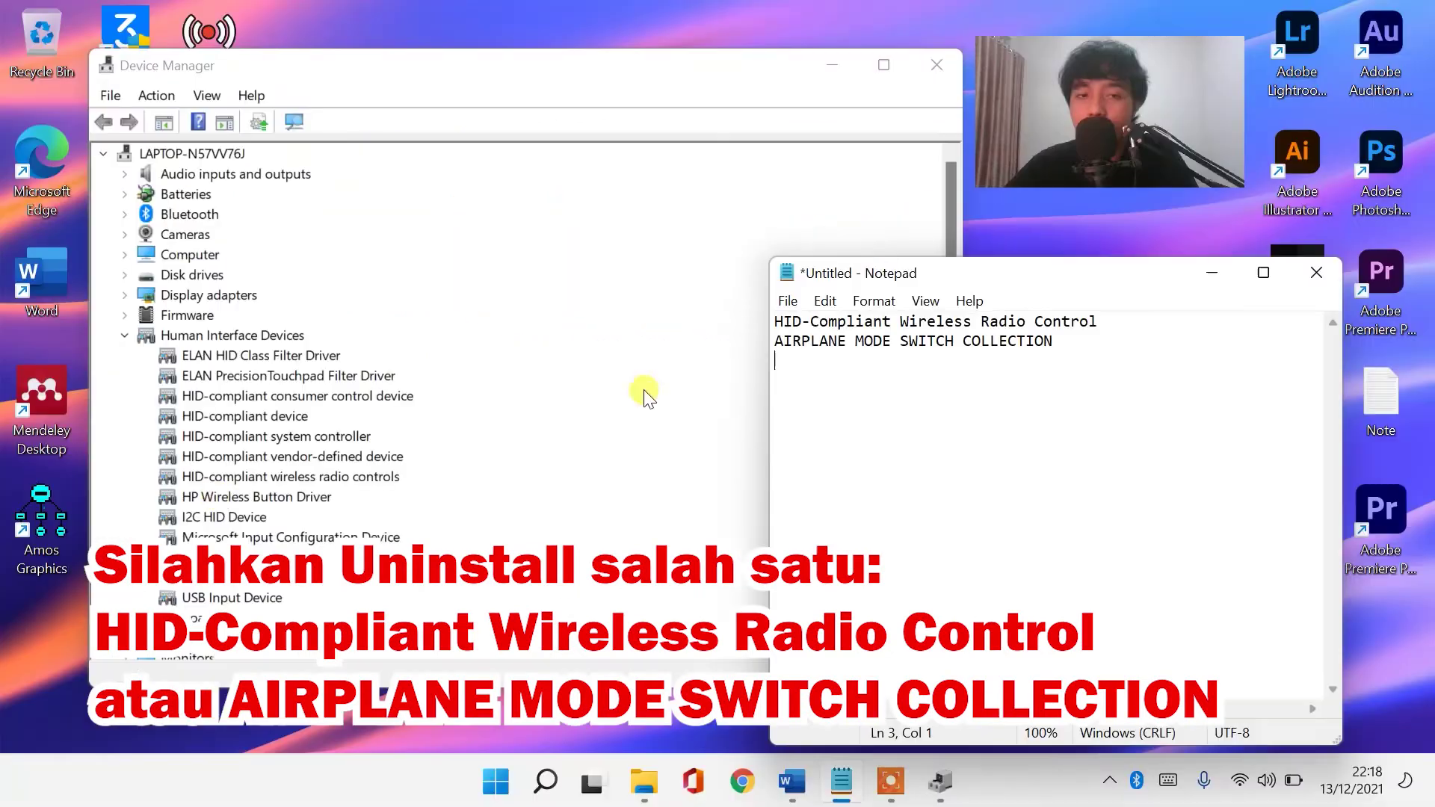
- Select the HID-compliant wireless radio controls device and arrange Device Manager and the Notepad note side by side
click(314, 477)
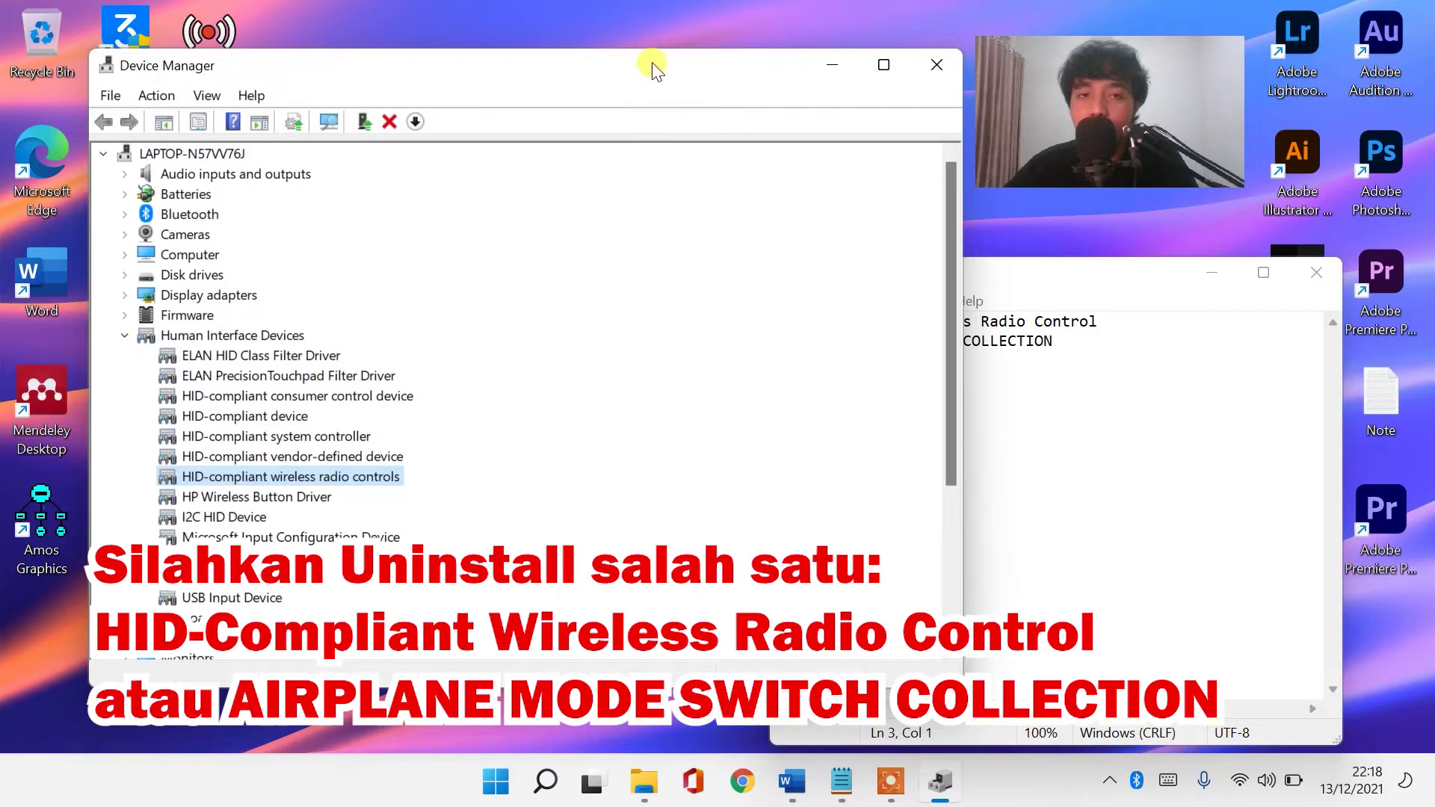
drag(651, 70, 572, 72)
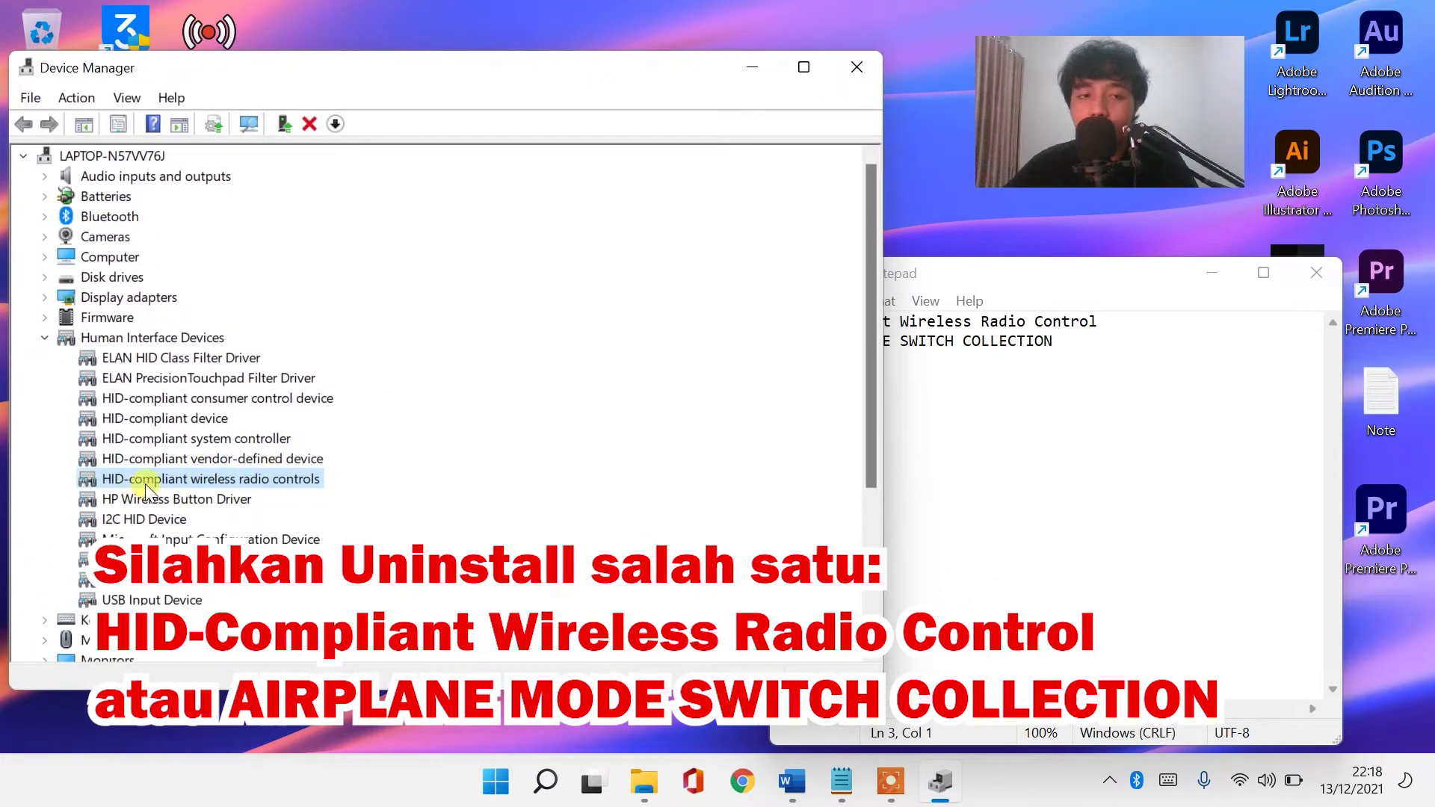
drag(1046, 274, 1159, 258)
- Highlight the AIRPLANE MODE SWITCH COLLECTION and HID-Compliant Wireless Radio Control lines in turn to compare them with the device list
drag(1166, 326, 908, 331)
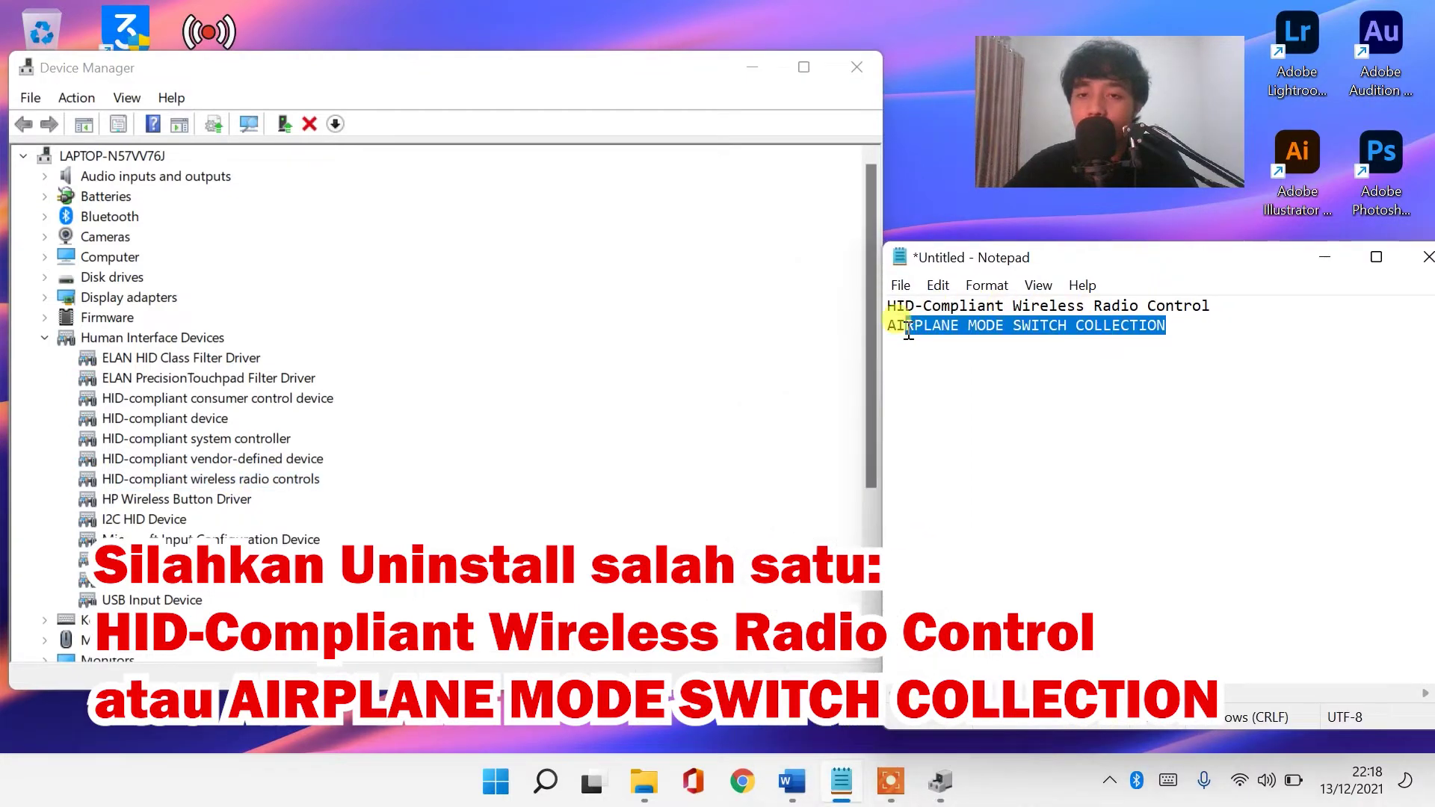
drag(1206, 305, 849, 291)
drag(1173, 326, 855, 320)
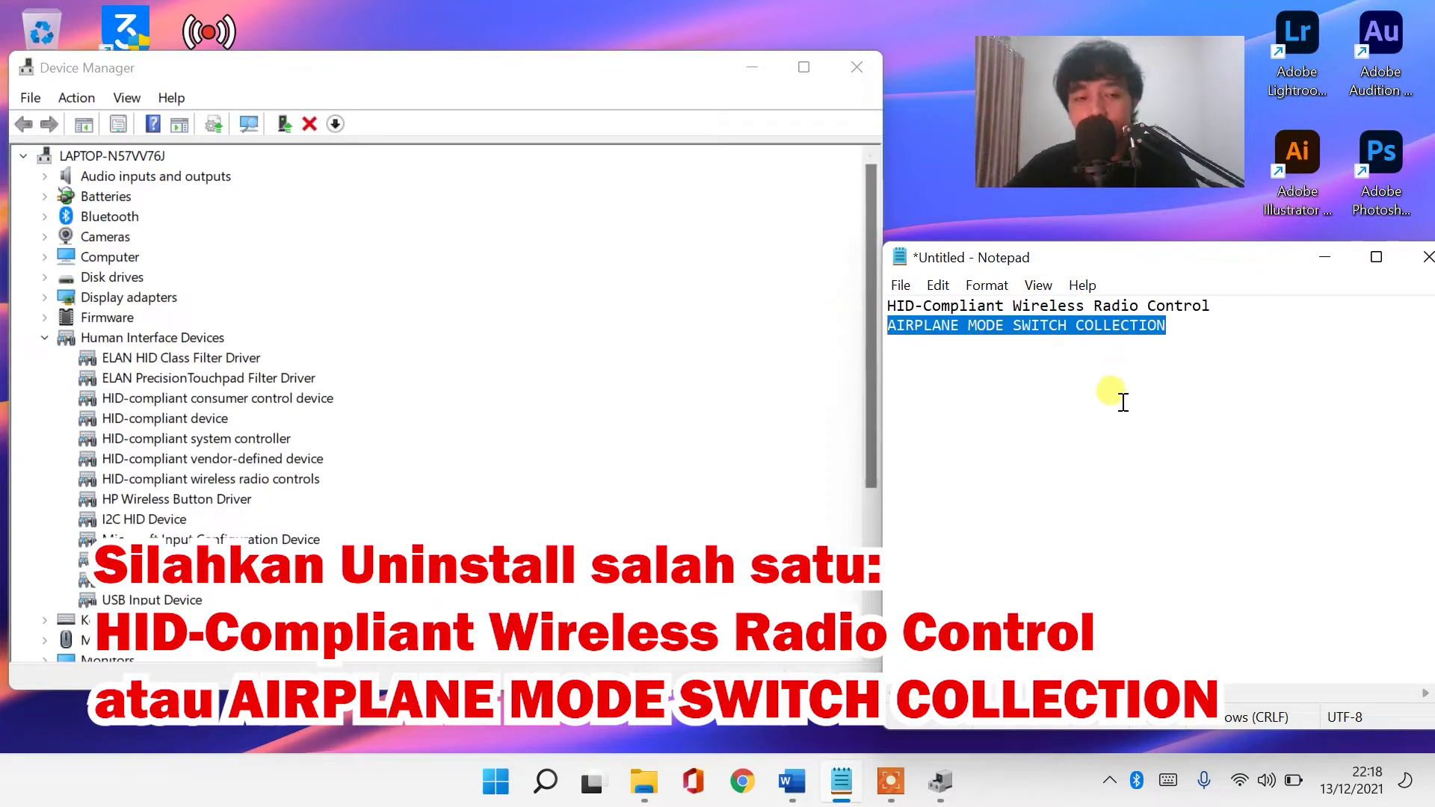
drag(1263, 304, 878, 306)
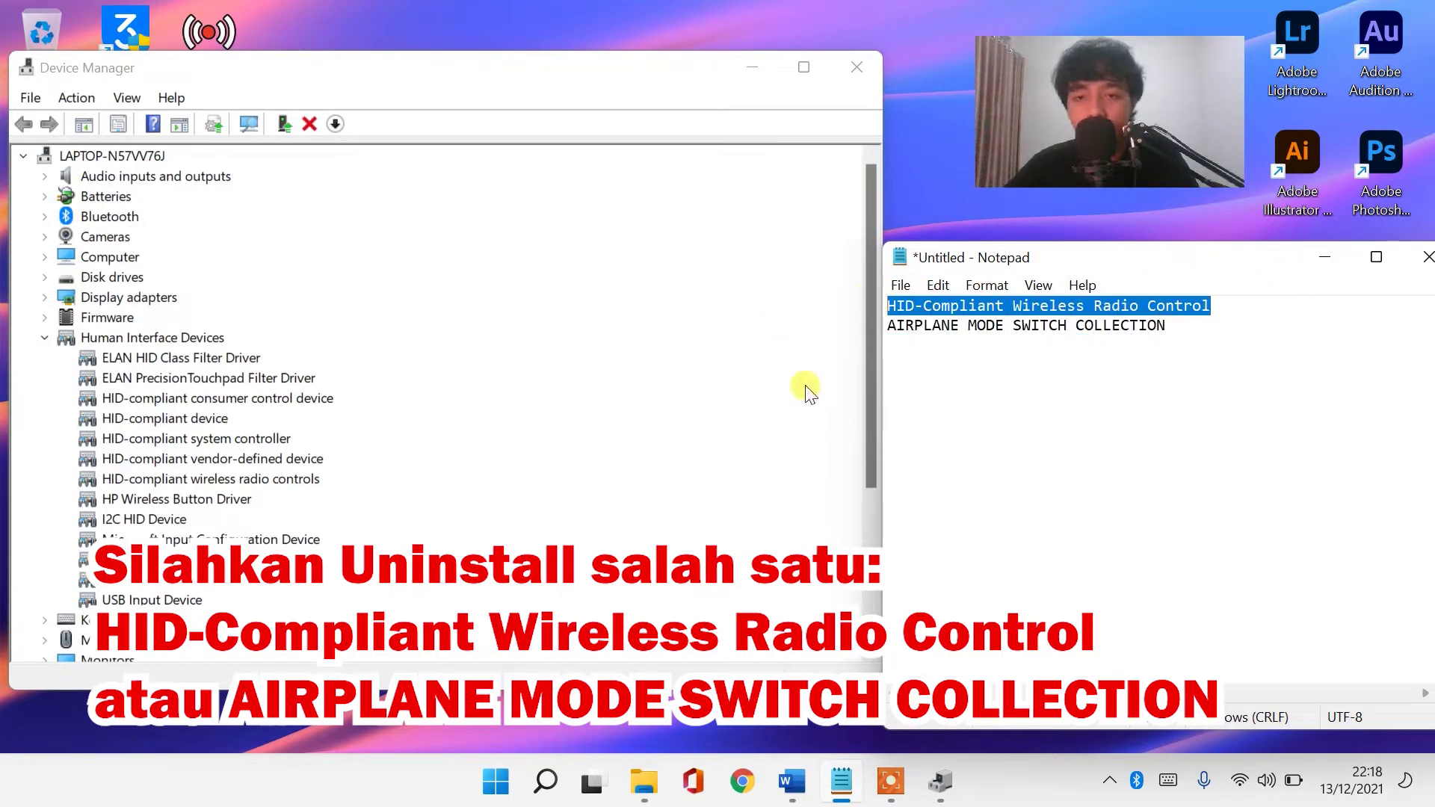
- Uninstall the HID-compliant wireless radio controls device and scan for hardware changes
click(258, 482)
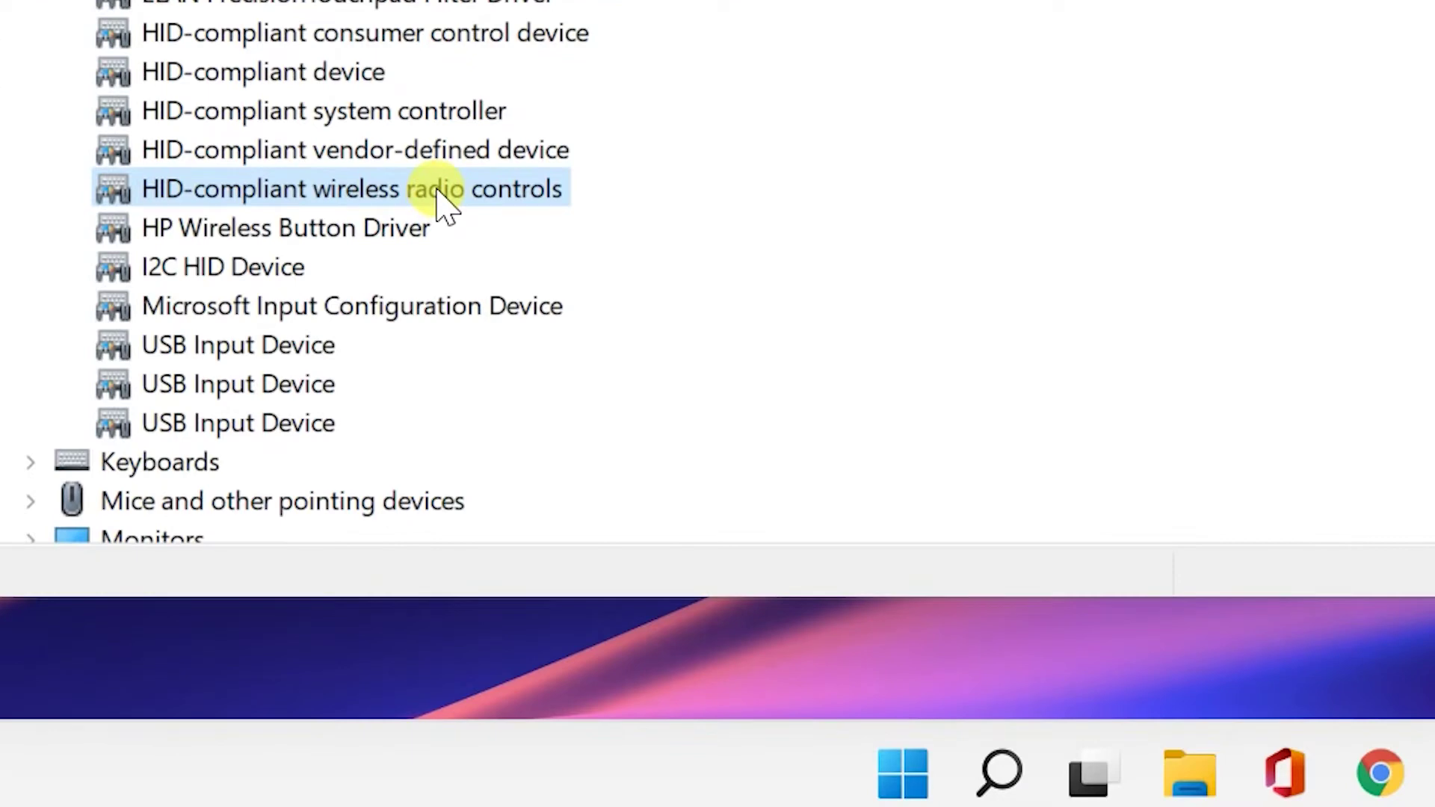
right_click(440, 193)
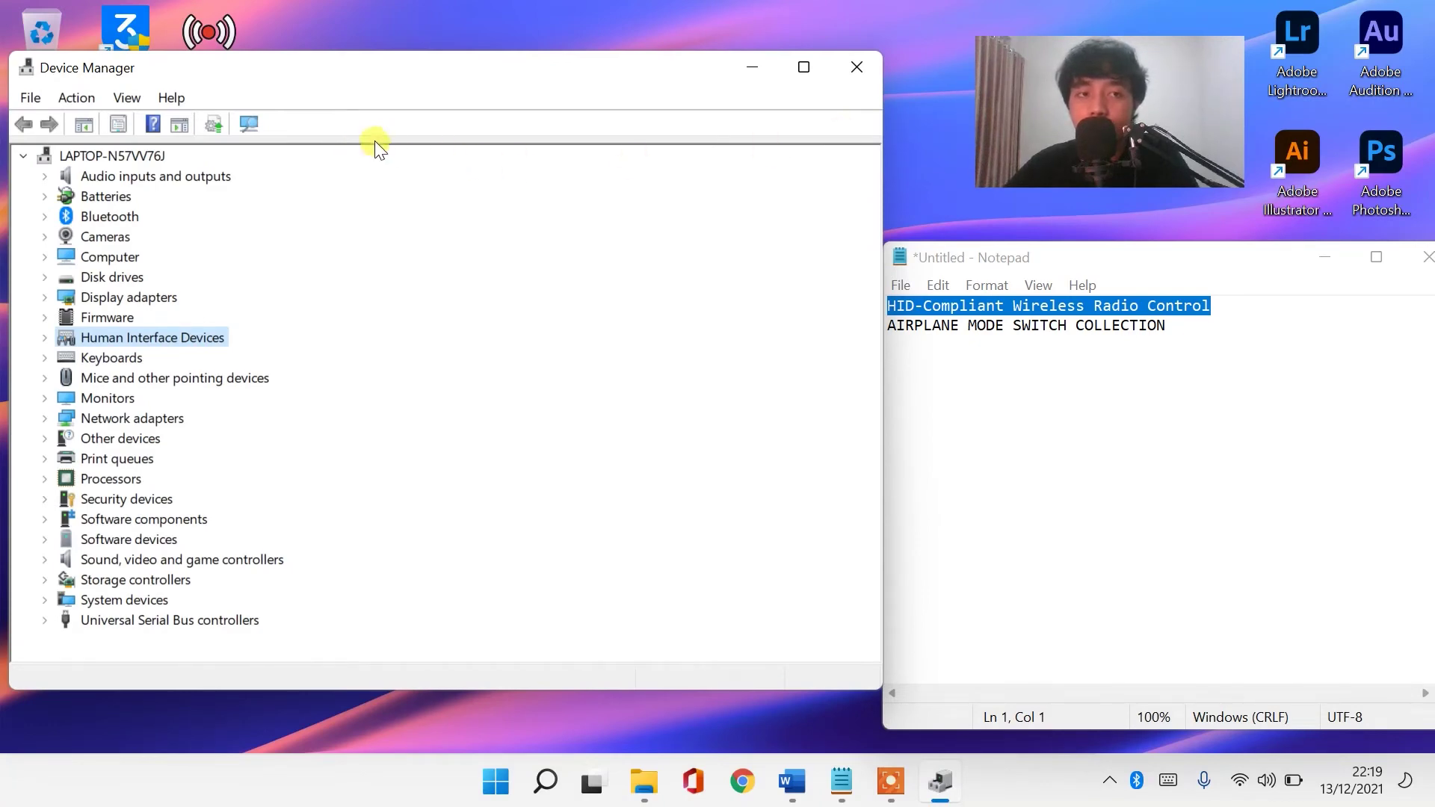
click(254, 124)
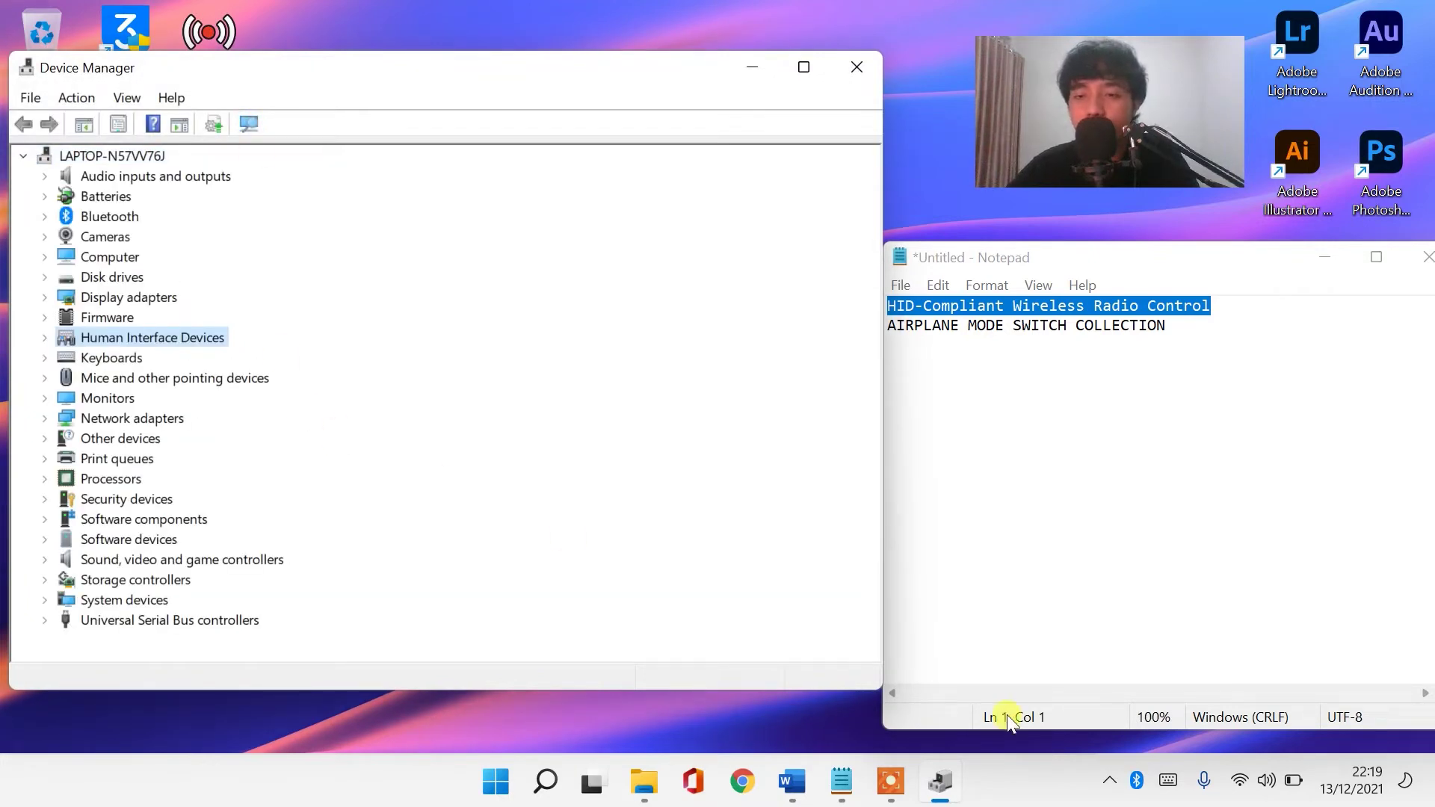
- Check the Airplane mode toggle in the quick settings and close the flyout
click(1269, 782)
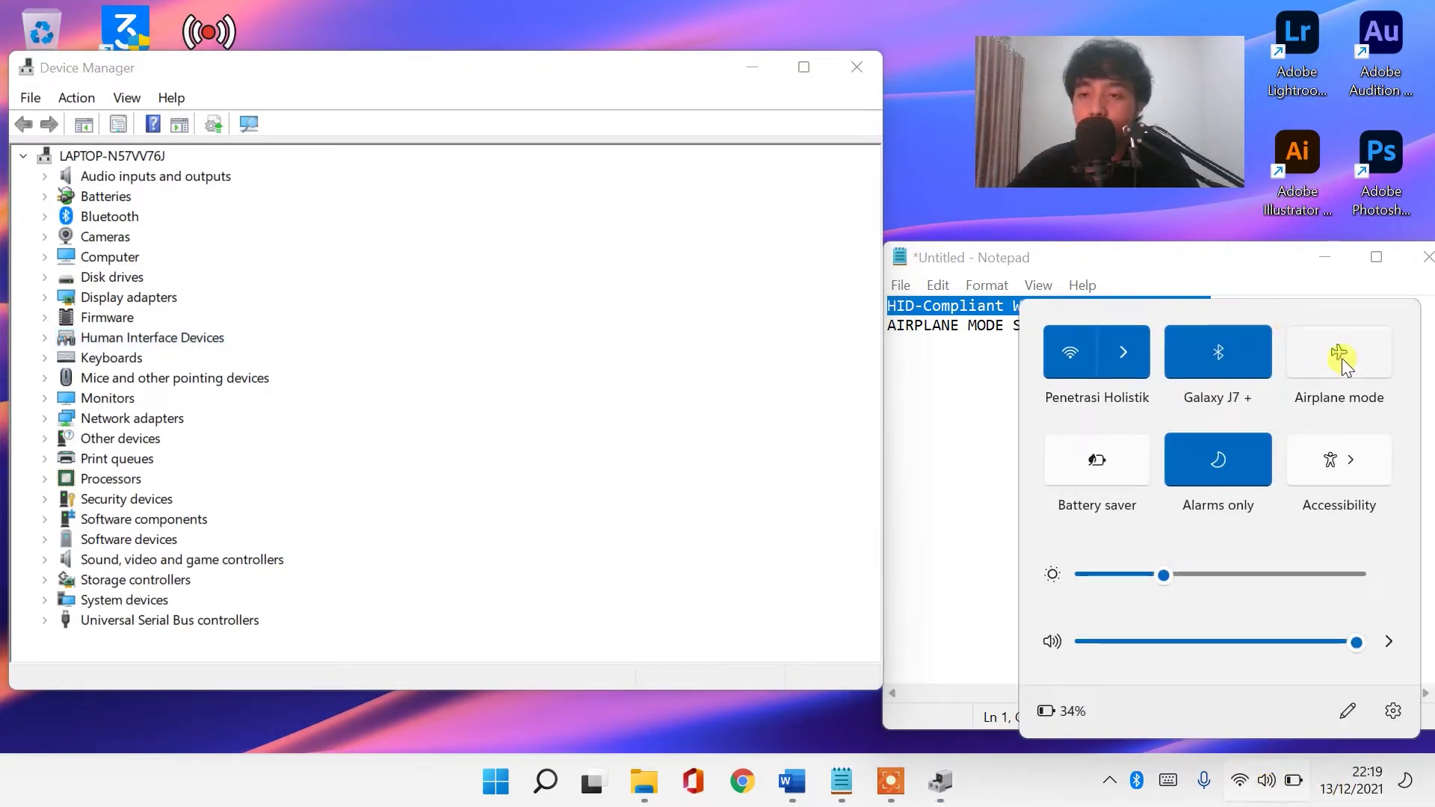
click(1154, 272)
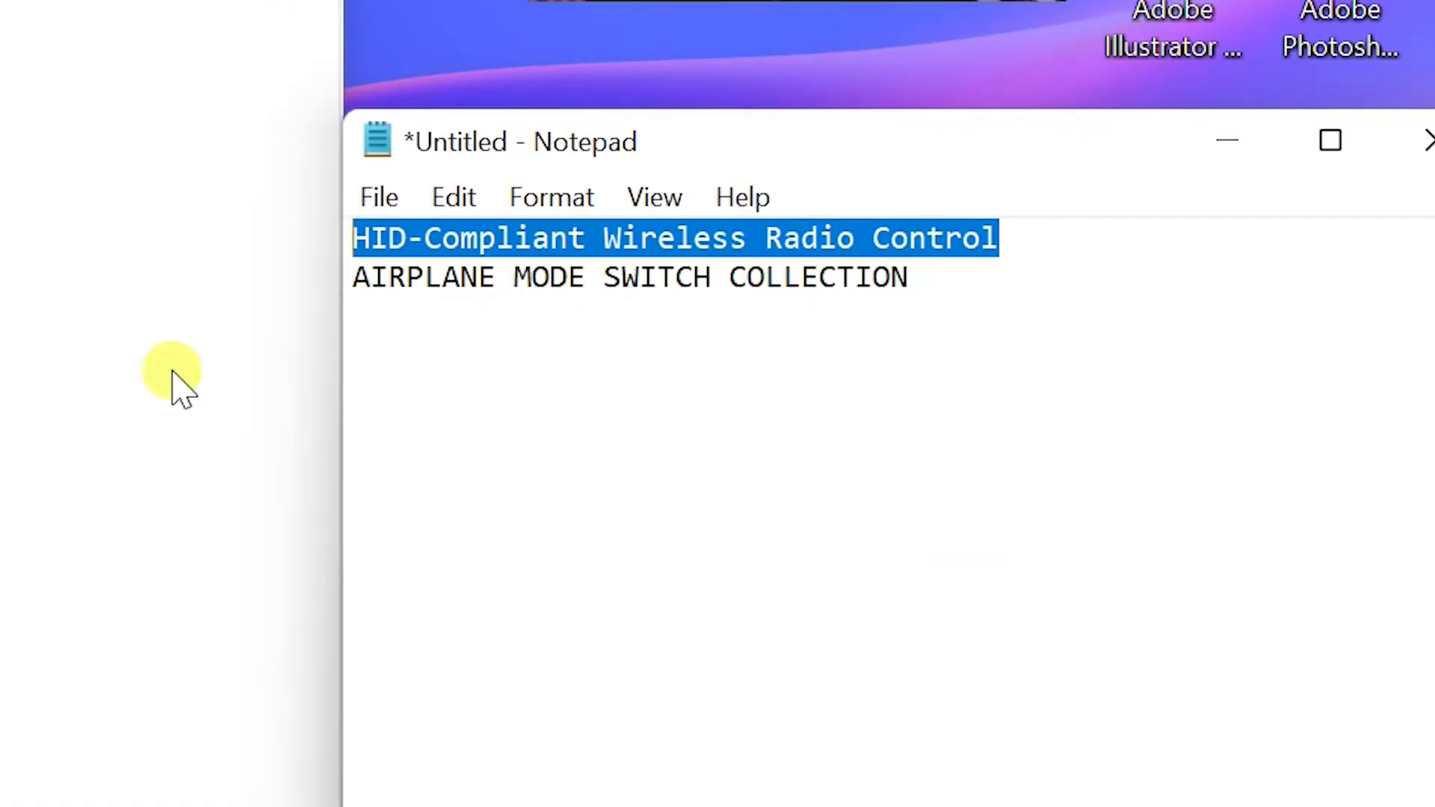
- Review the two device names in the Notepad note by highlighting the first line and then the second
click(1233, 301)
drag(1045, 225, 326, 250)
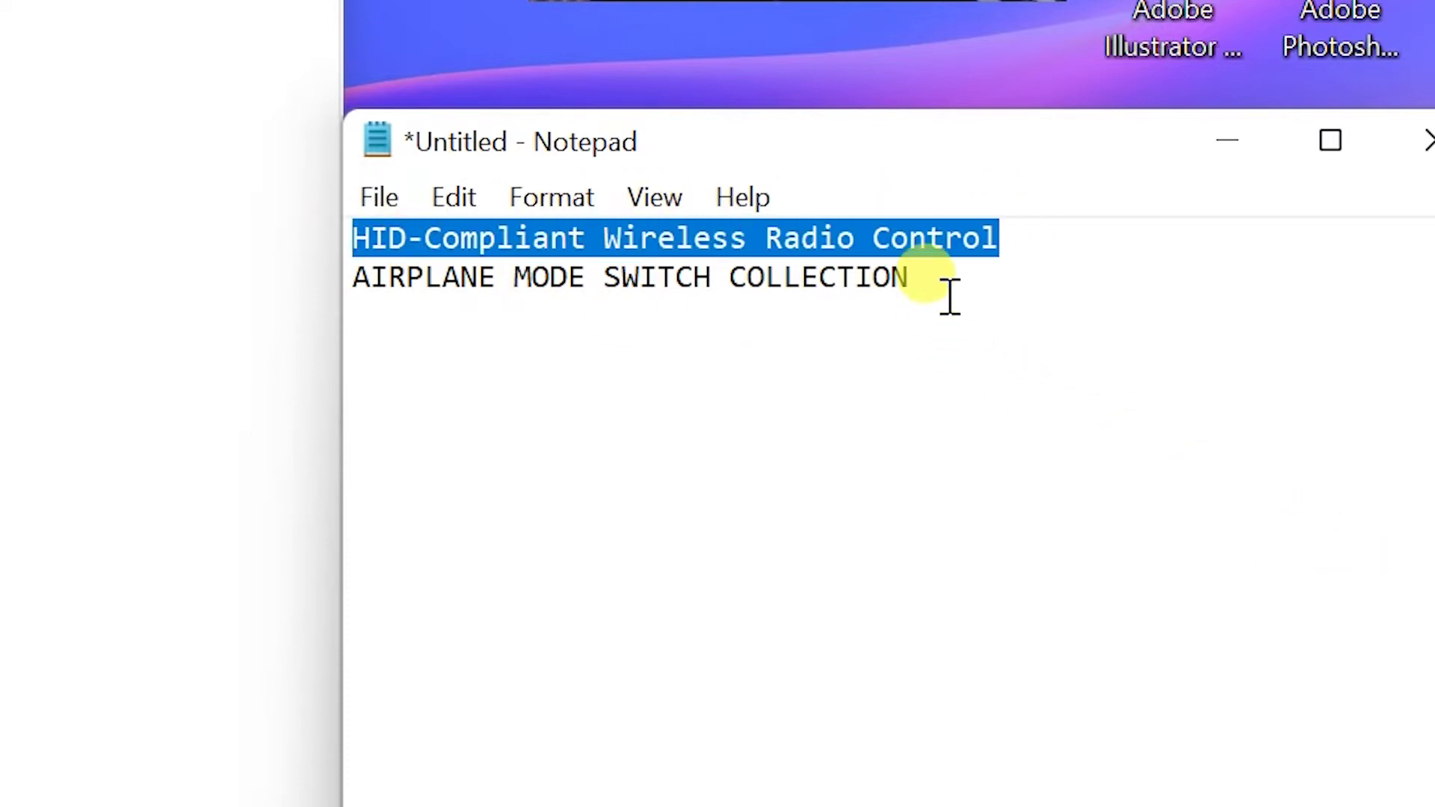
click(922, 275)
key(Return)
drag(390, 303, 358, 282)
drag(971, 299, 330, 269)
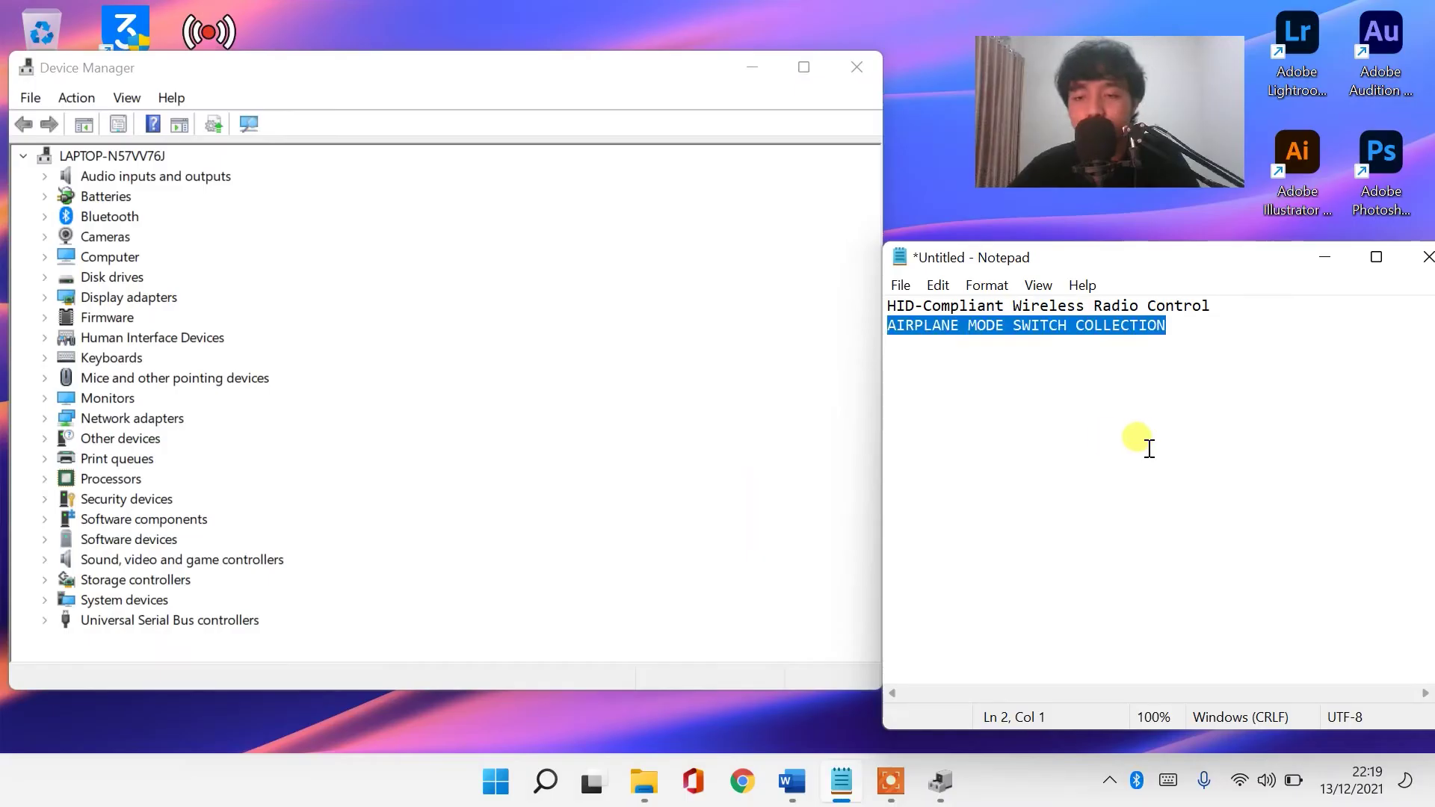
- Minimize the Notepad note and close Device Manager after rechecking Airplane mode in the quick settings
click(871, 519)
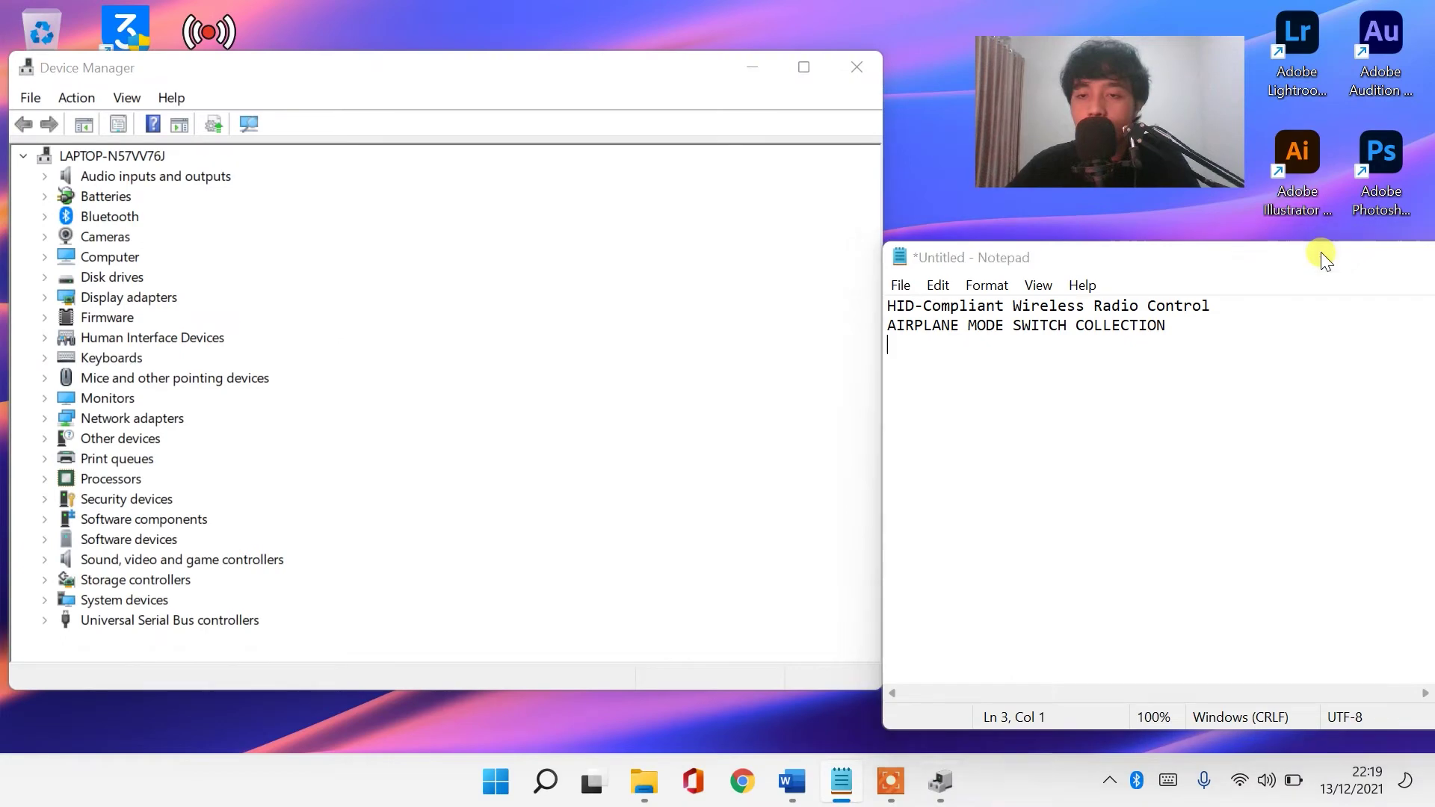
click(1324, 257)
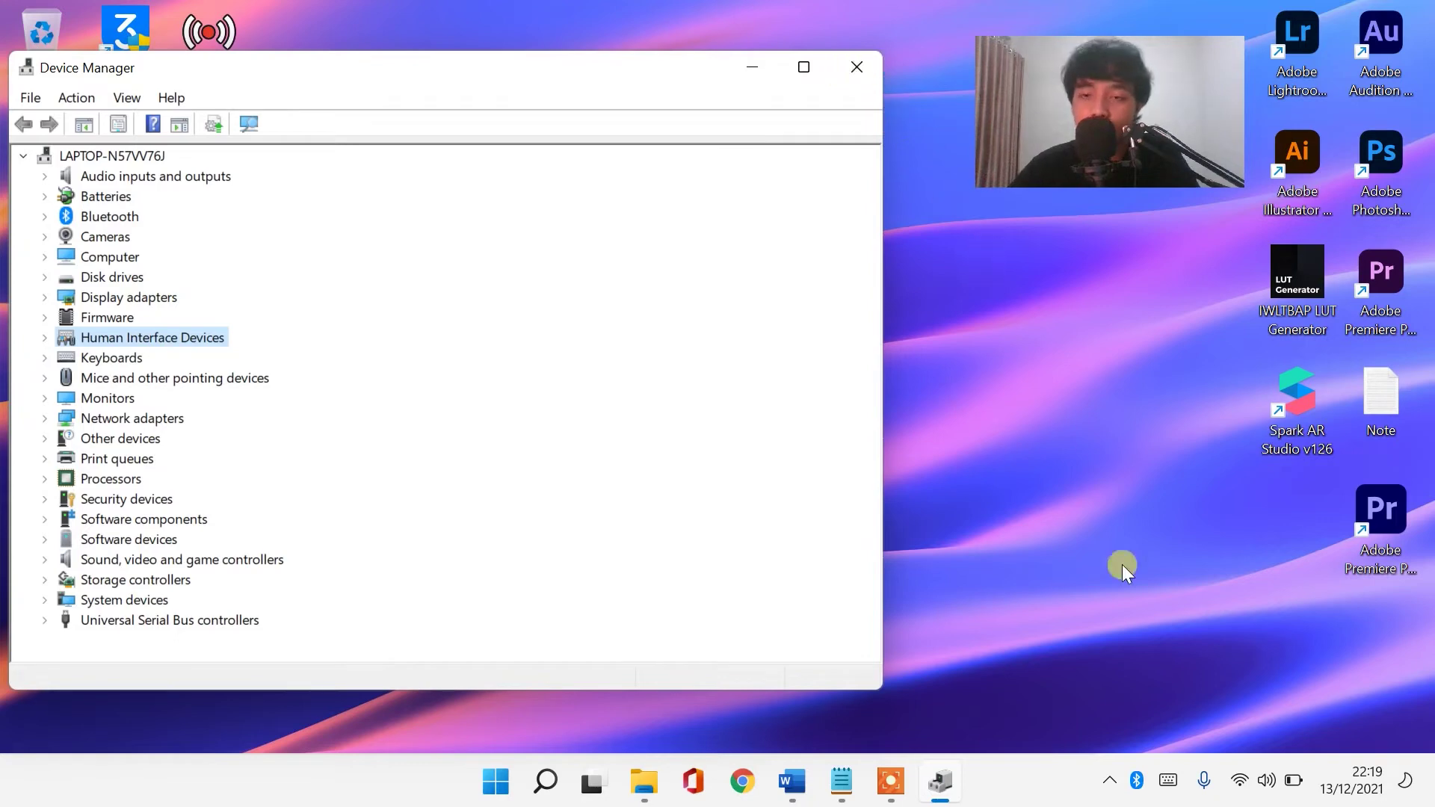
click(1261, 801)
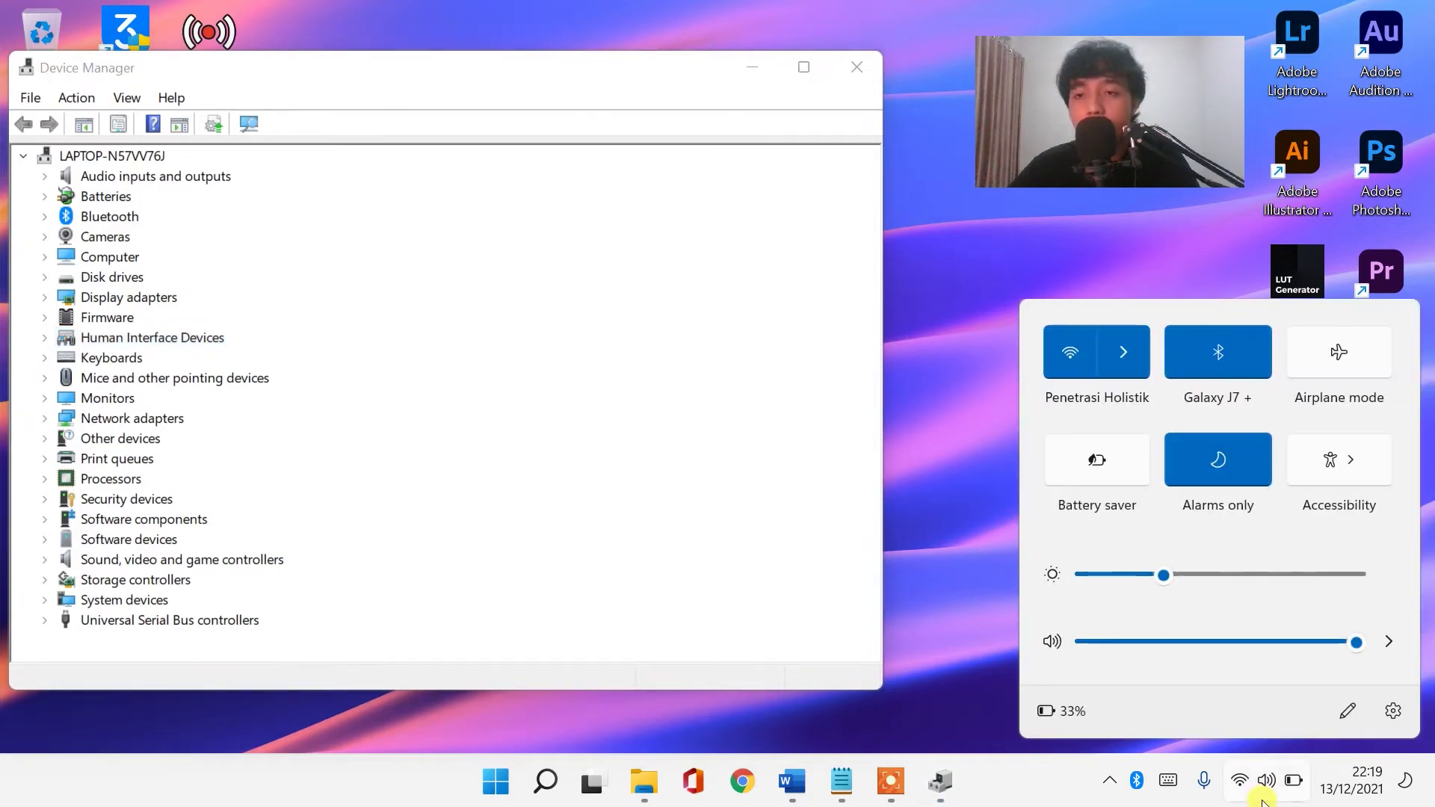
click(851, 67)
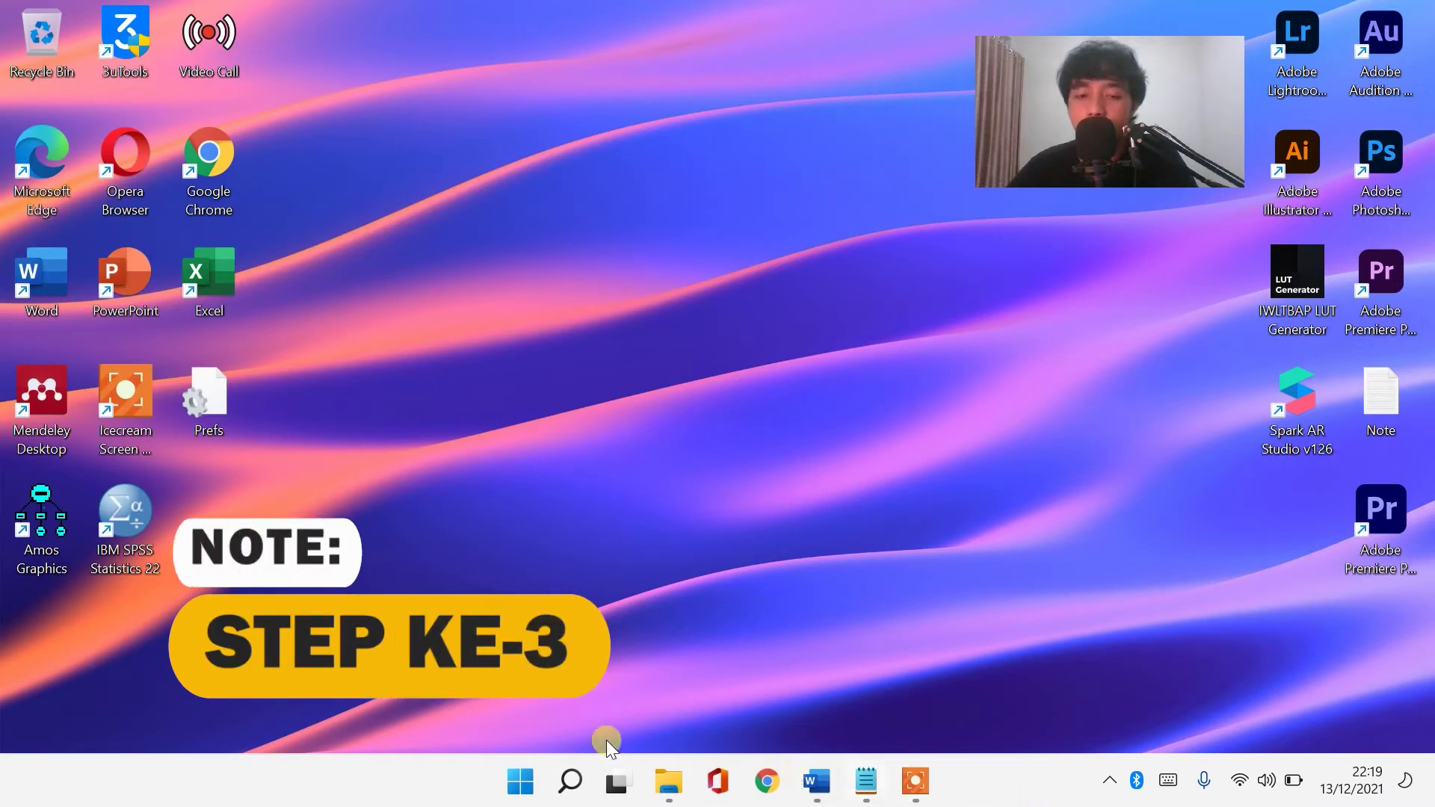
- Search Windows for "ser" and open the Services app
click(573, 779)
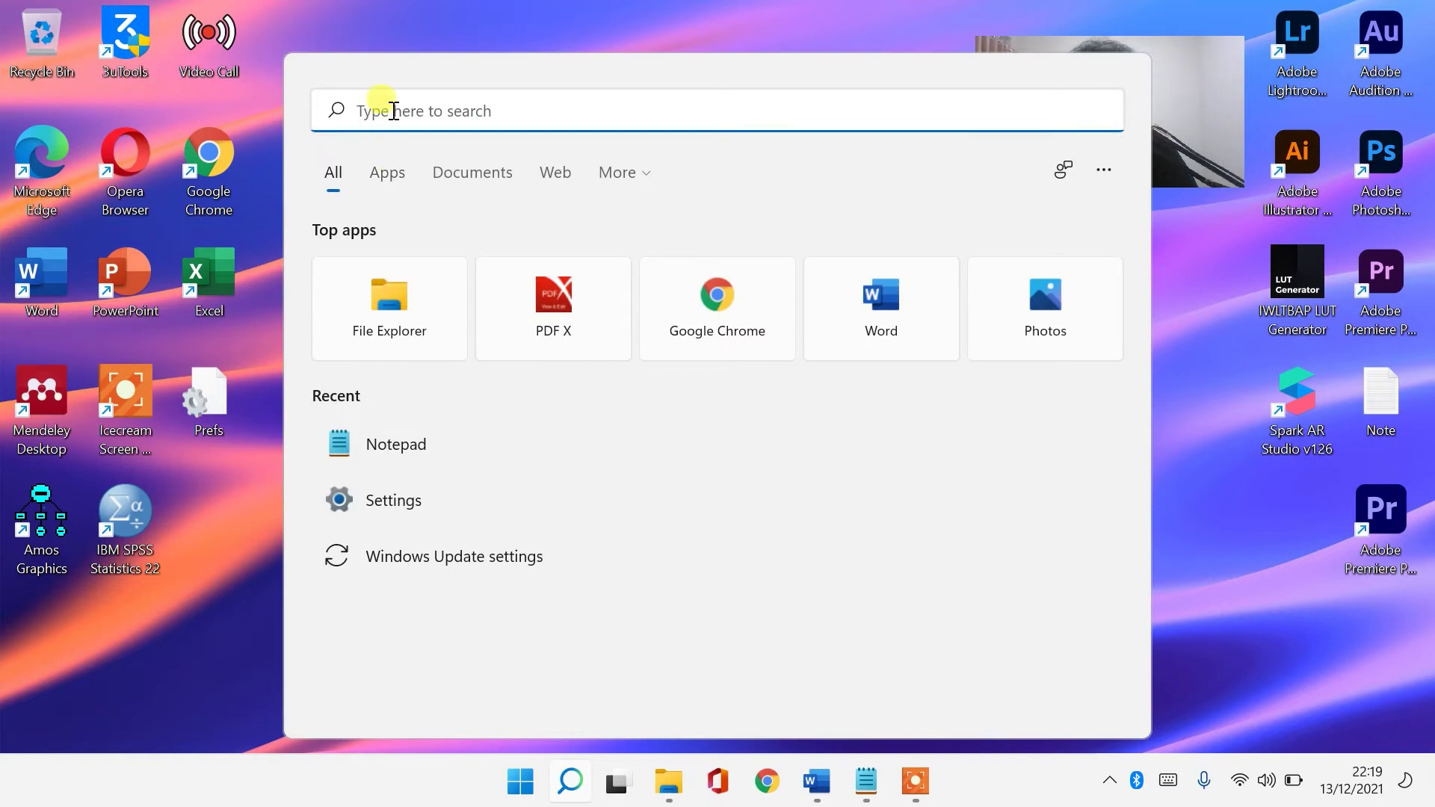
text(ser)
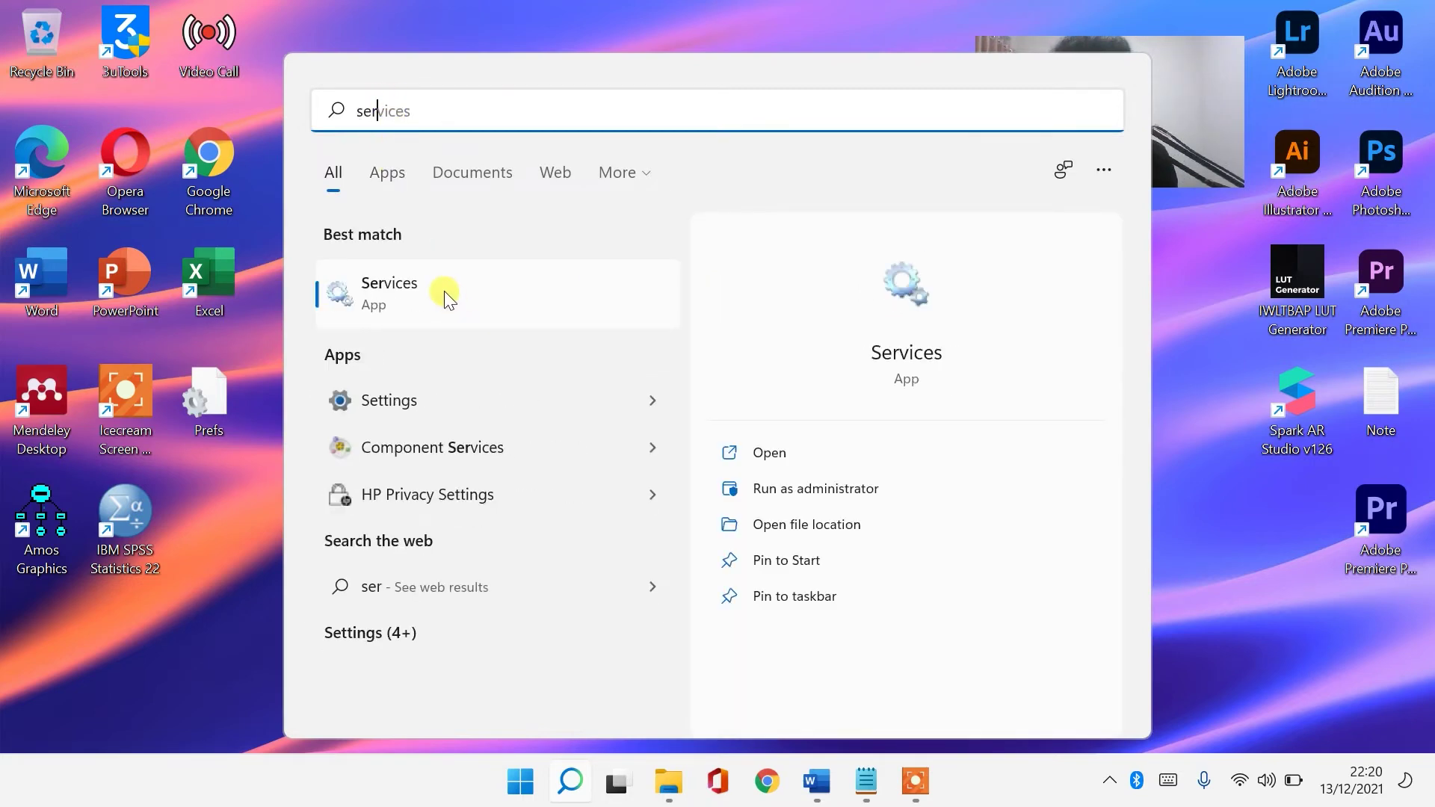
click(442, 289)
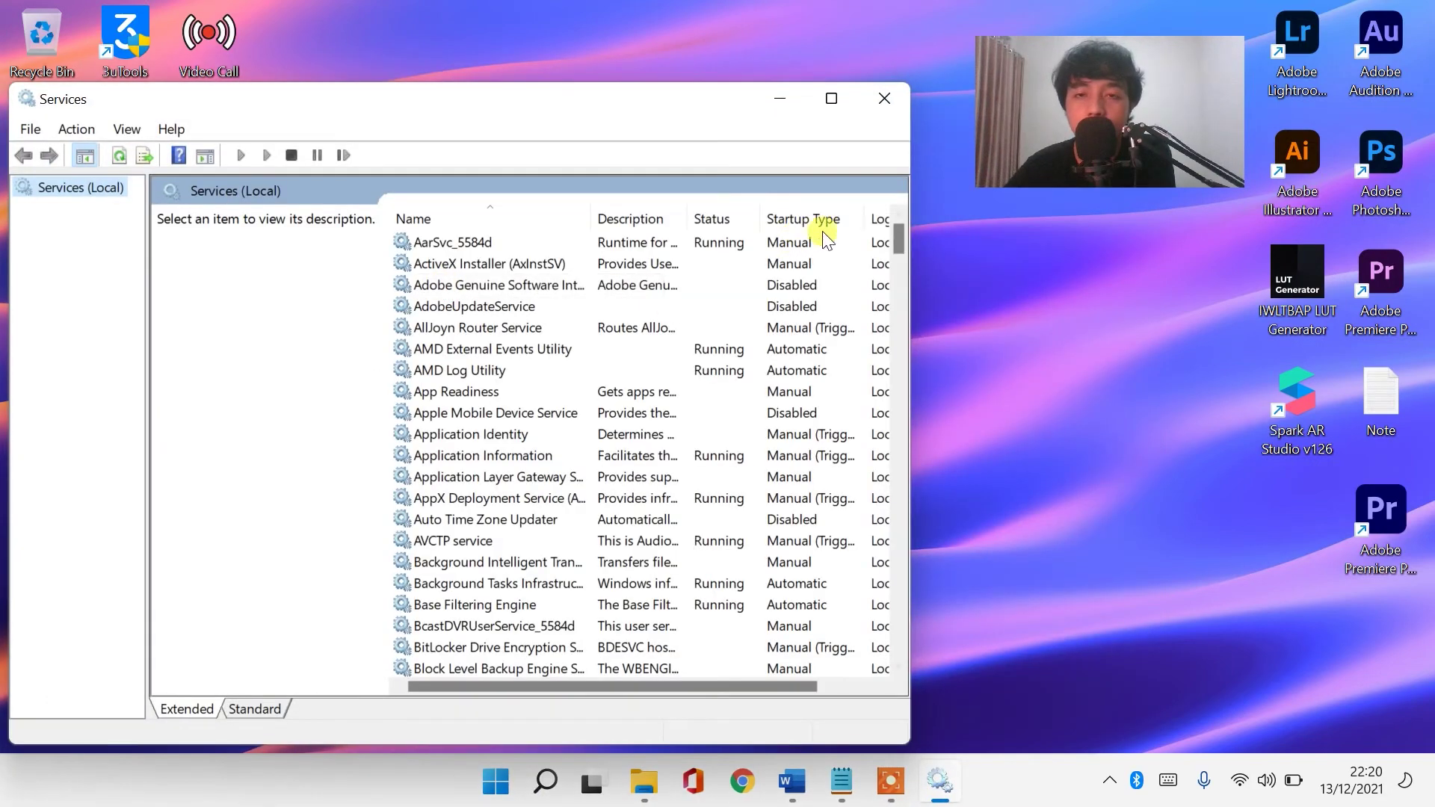
- Find Radio Management Service in the services list and open its properties, moving the dialog aside
drag(904, 241, 928, 475)
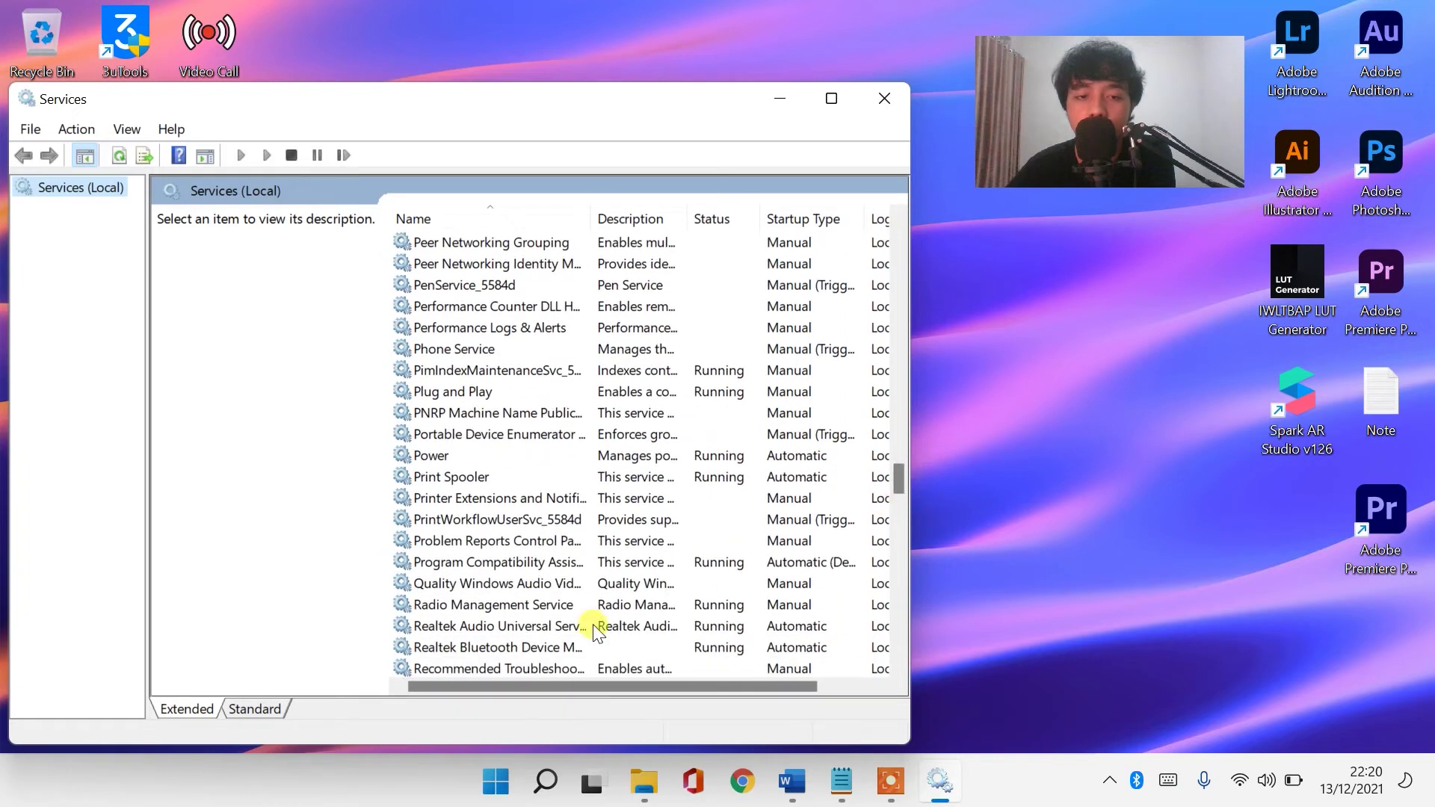
click(470, 601)
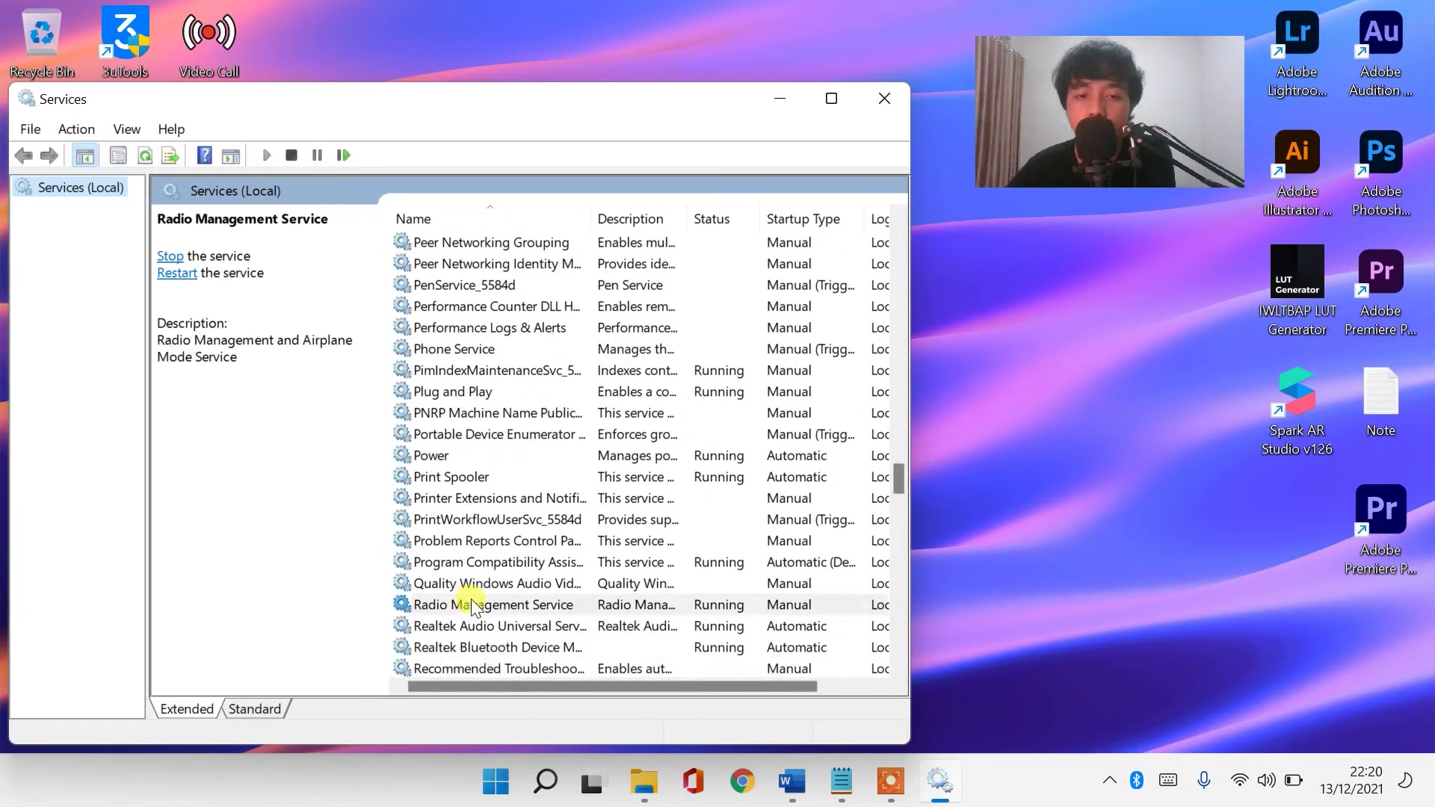
right_click(550, 607)
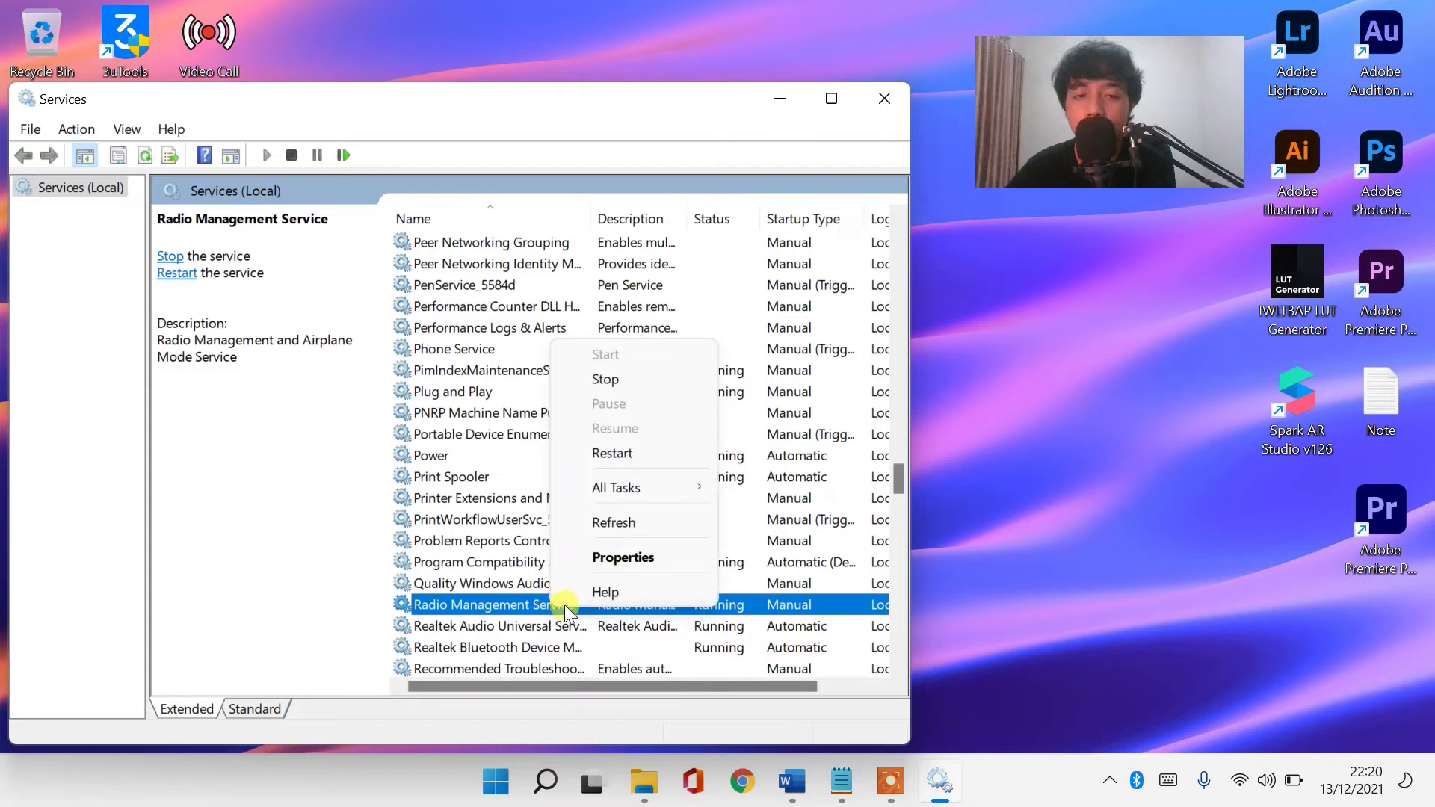
click(612, 557)
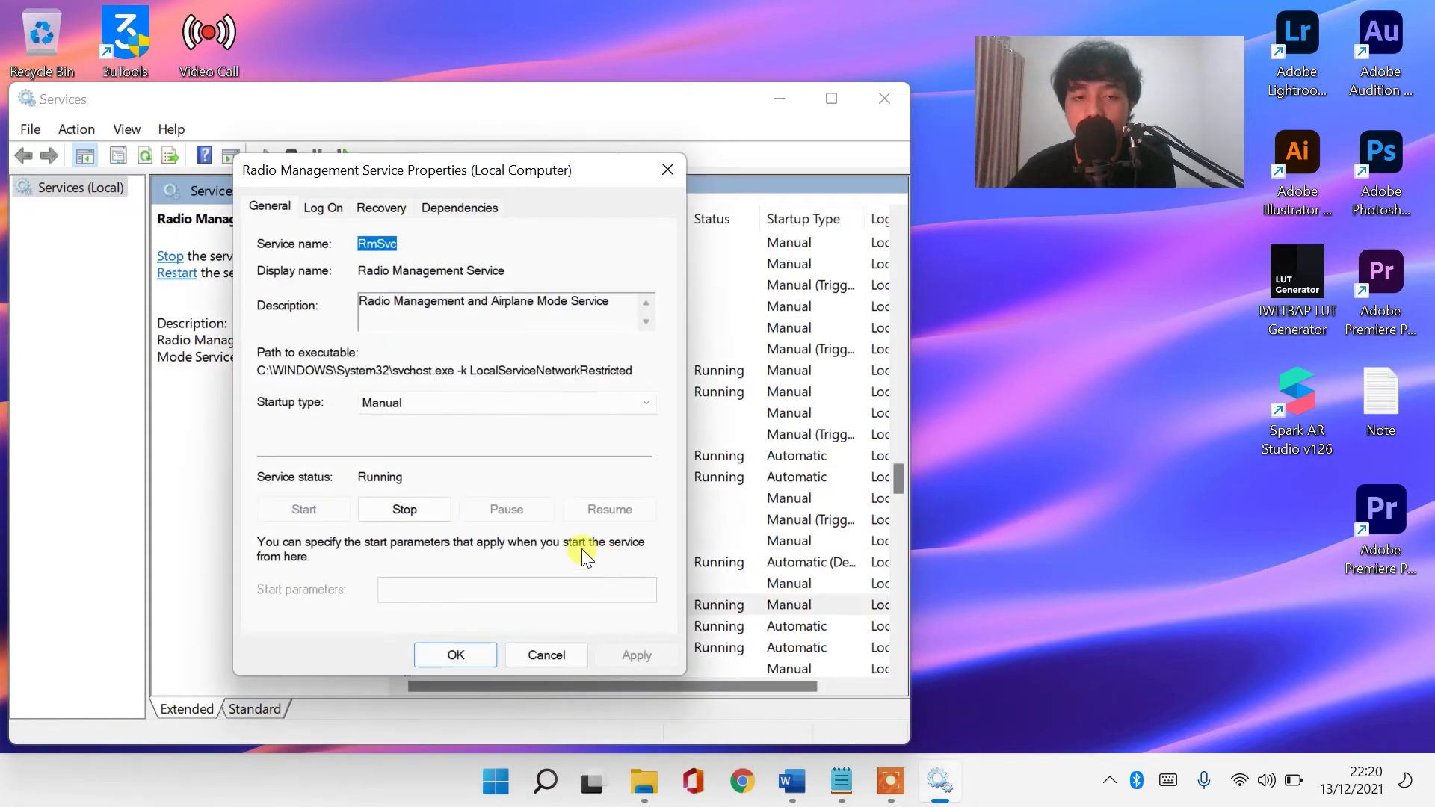
drag(475, 168, 707, 177)
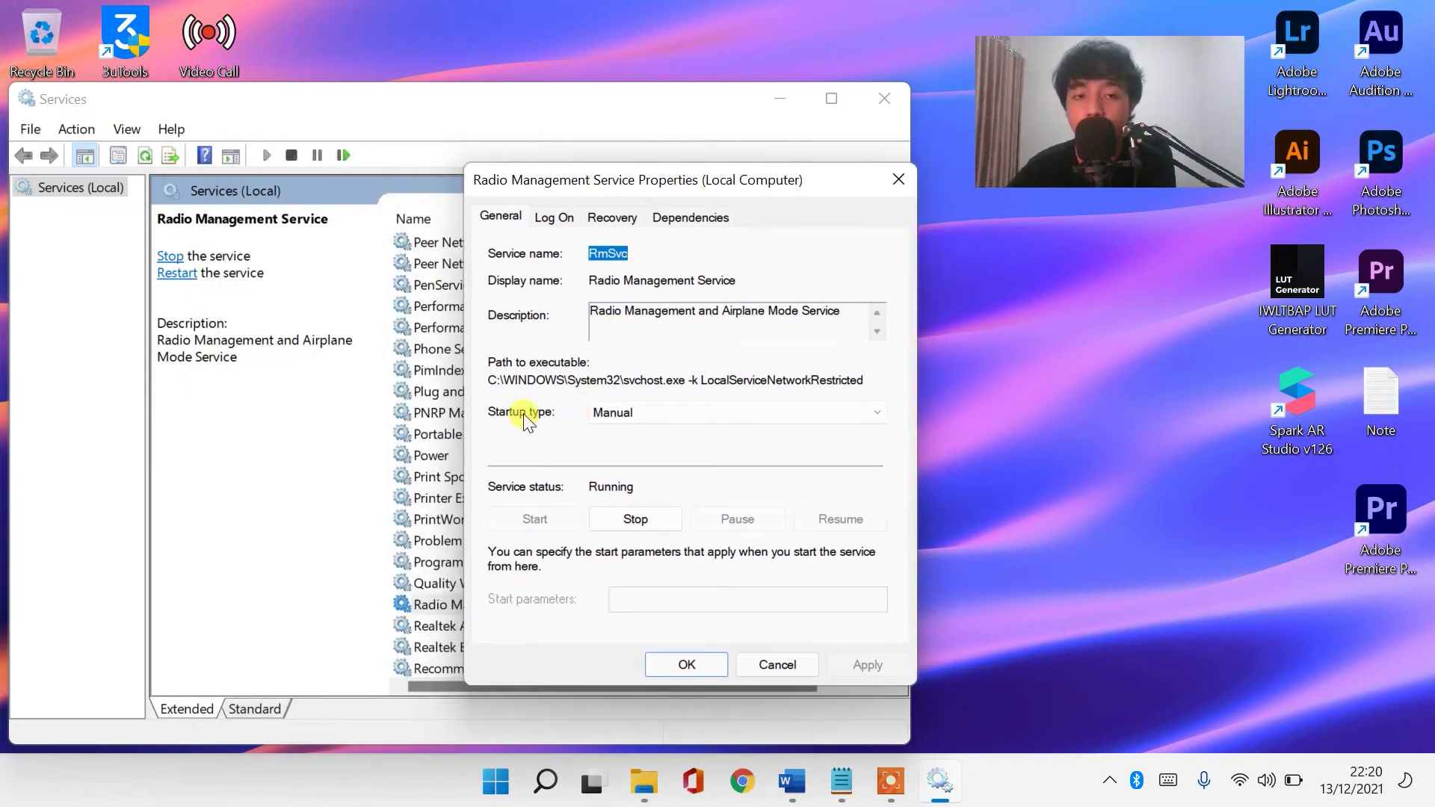
- Set the Radio Management Service startup type to Automatic, apply the change and close its properties
click(653, 411)
click(658, 447)
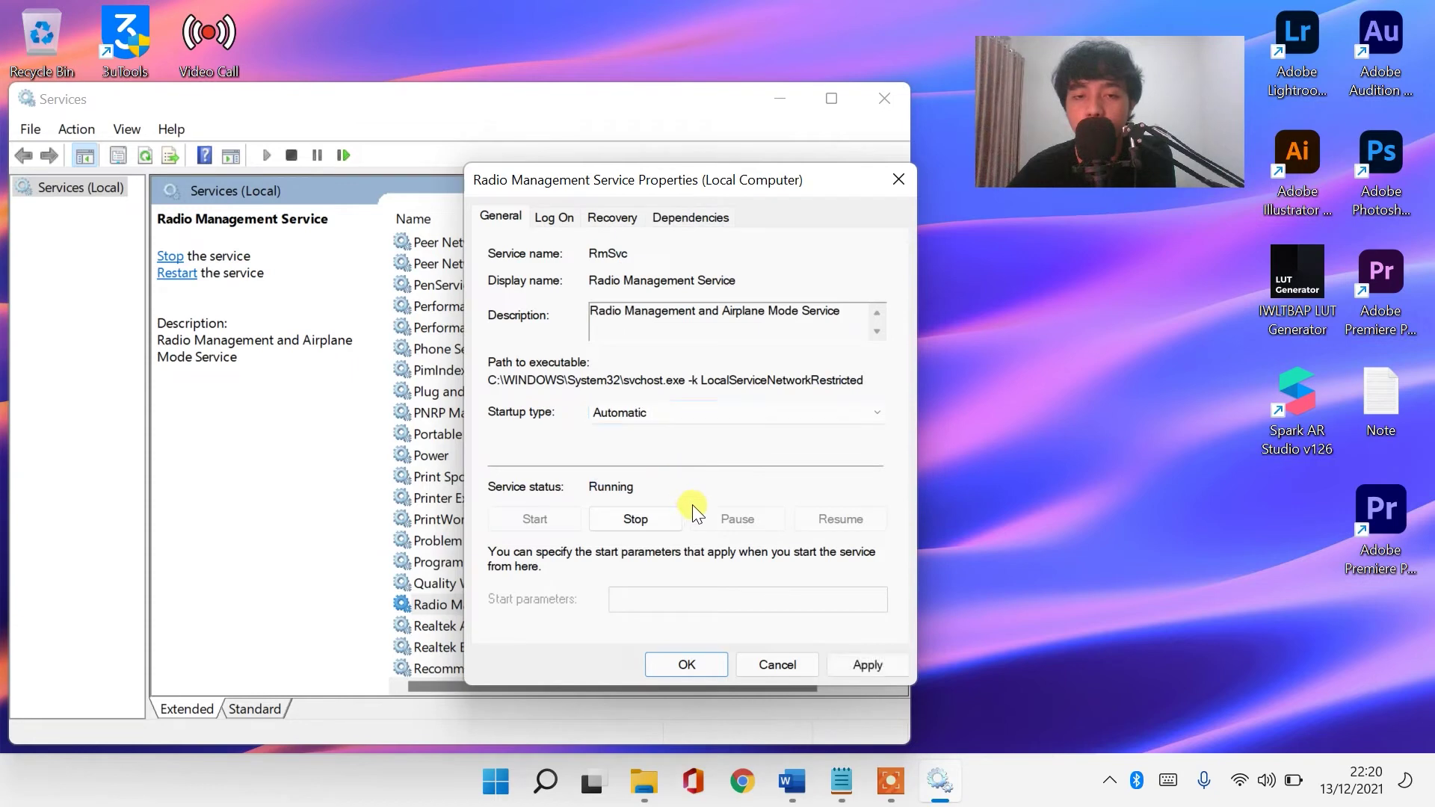
click(856, 665)
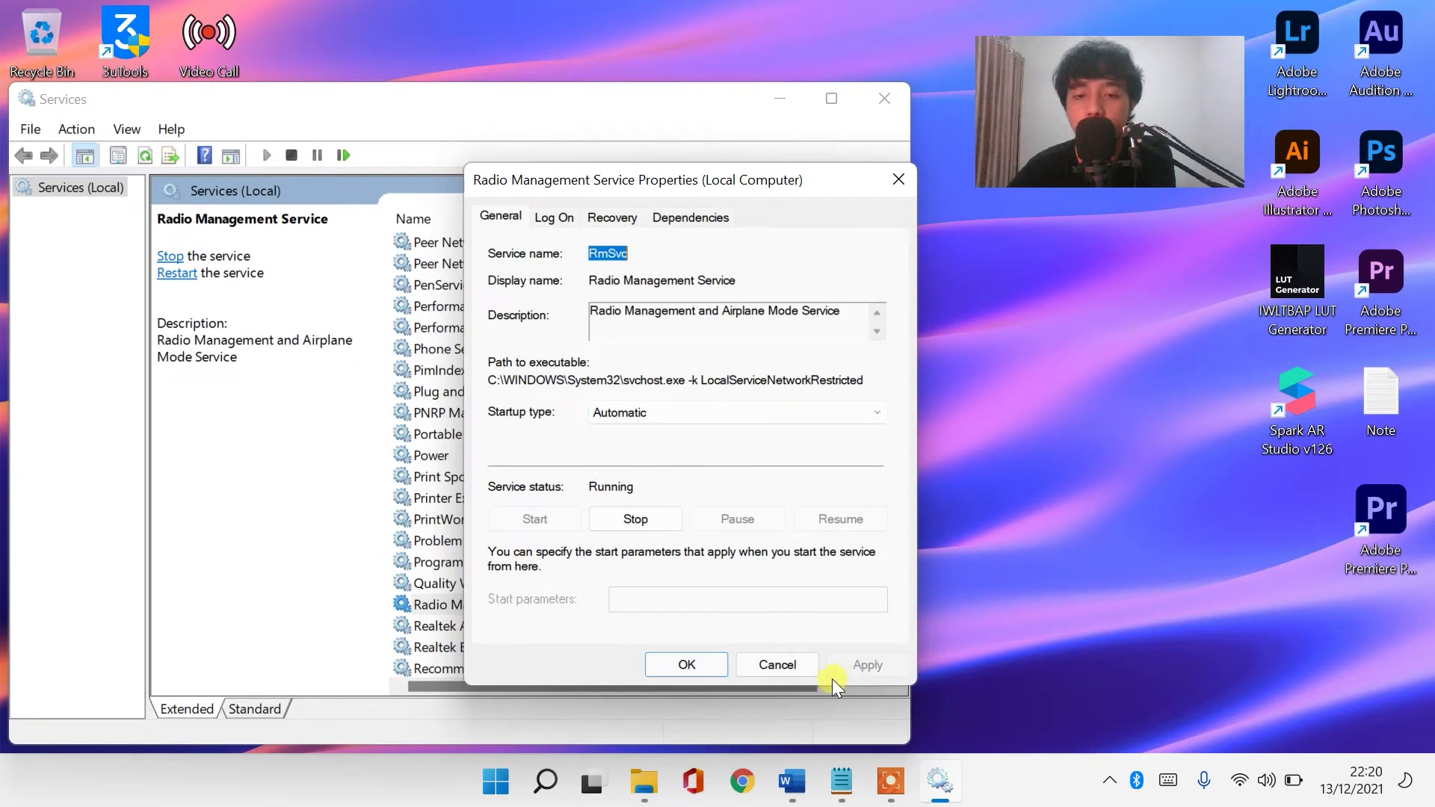
click(710, 668)
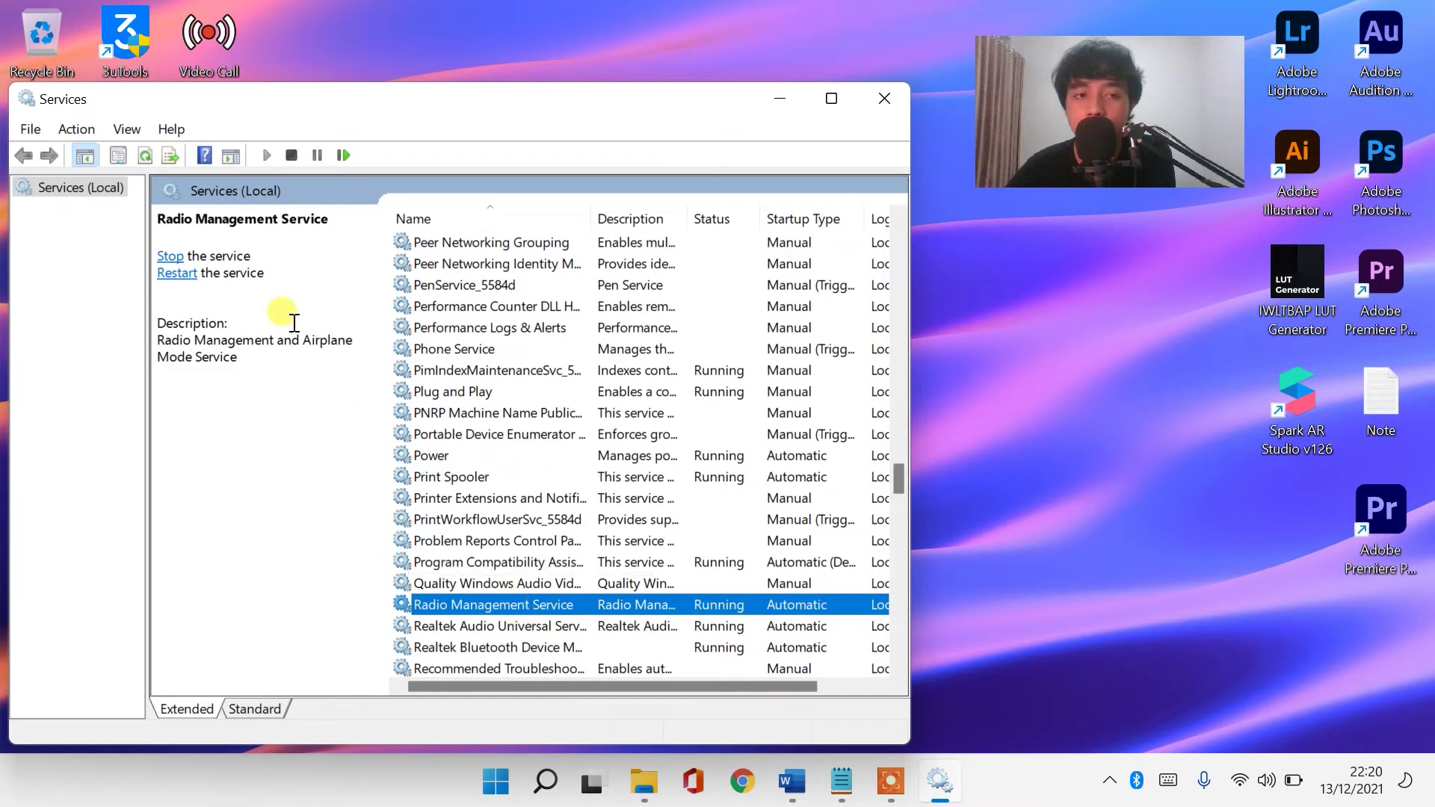
- Restart Radio Management Service, close the Services window and check the Wi-Fi and Airplane mode toggles in the quick settings
click(178, 273)
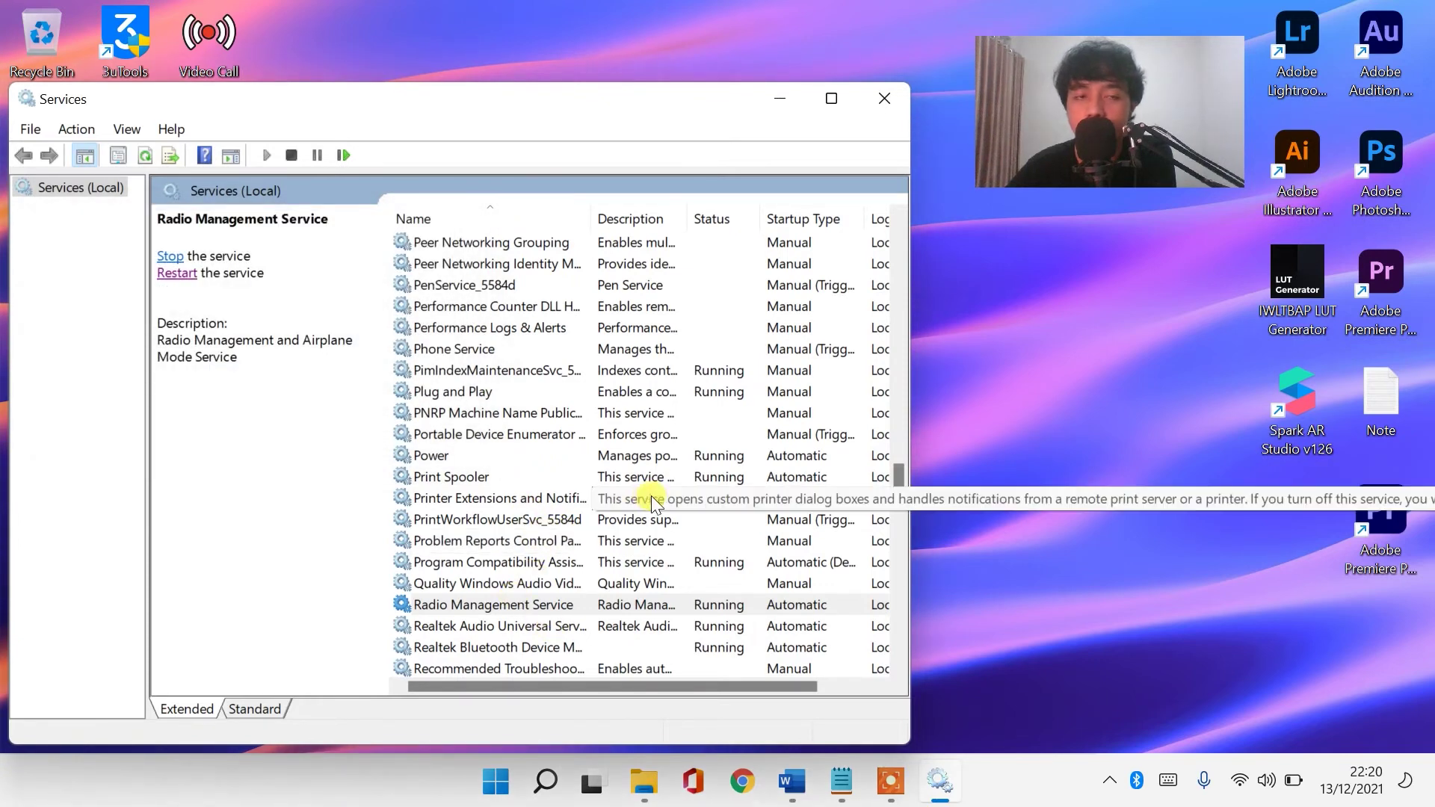
click(893, 98)
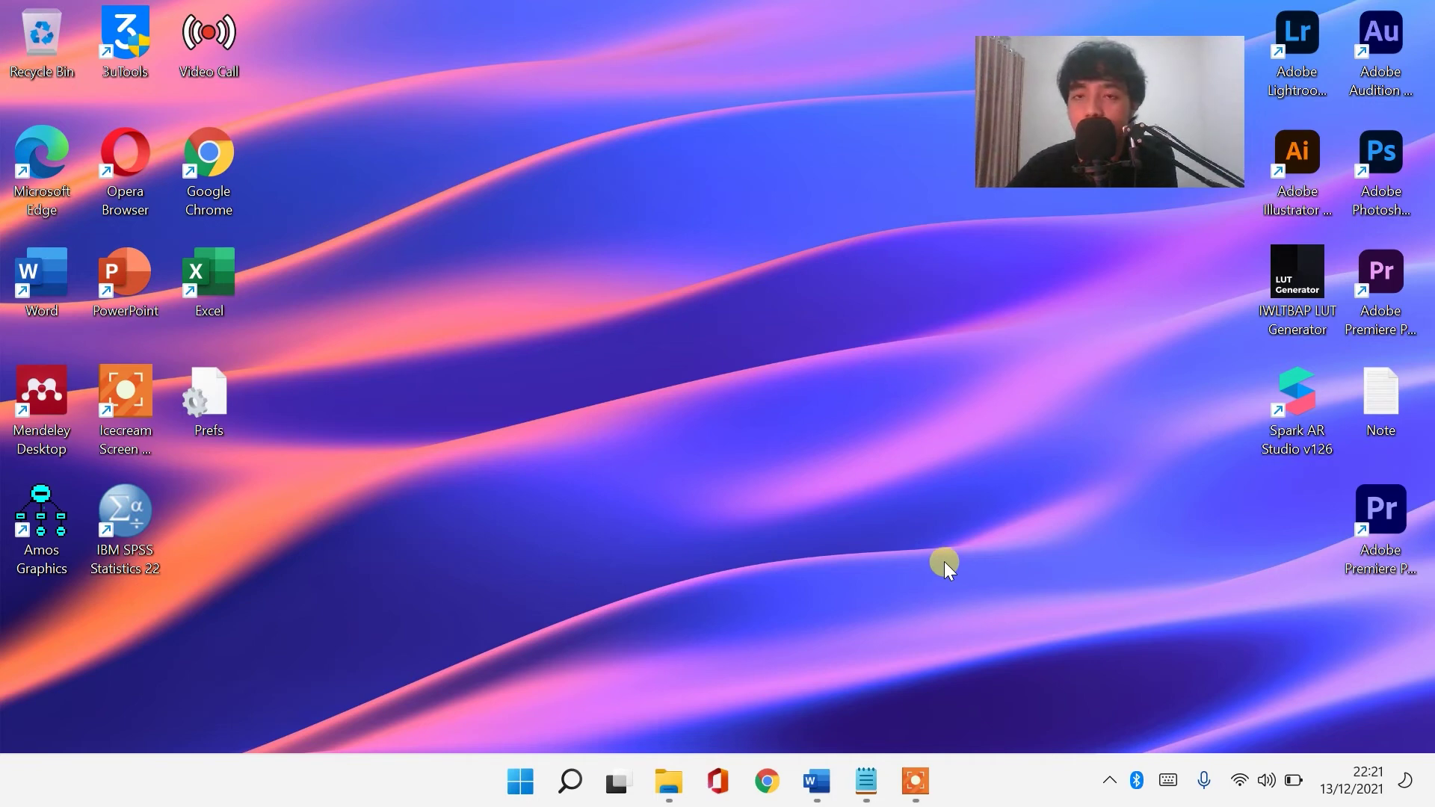
click(1239, 781)
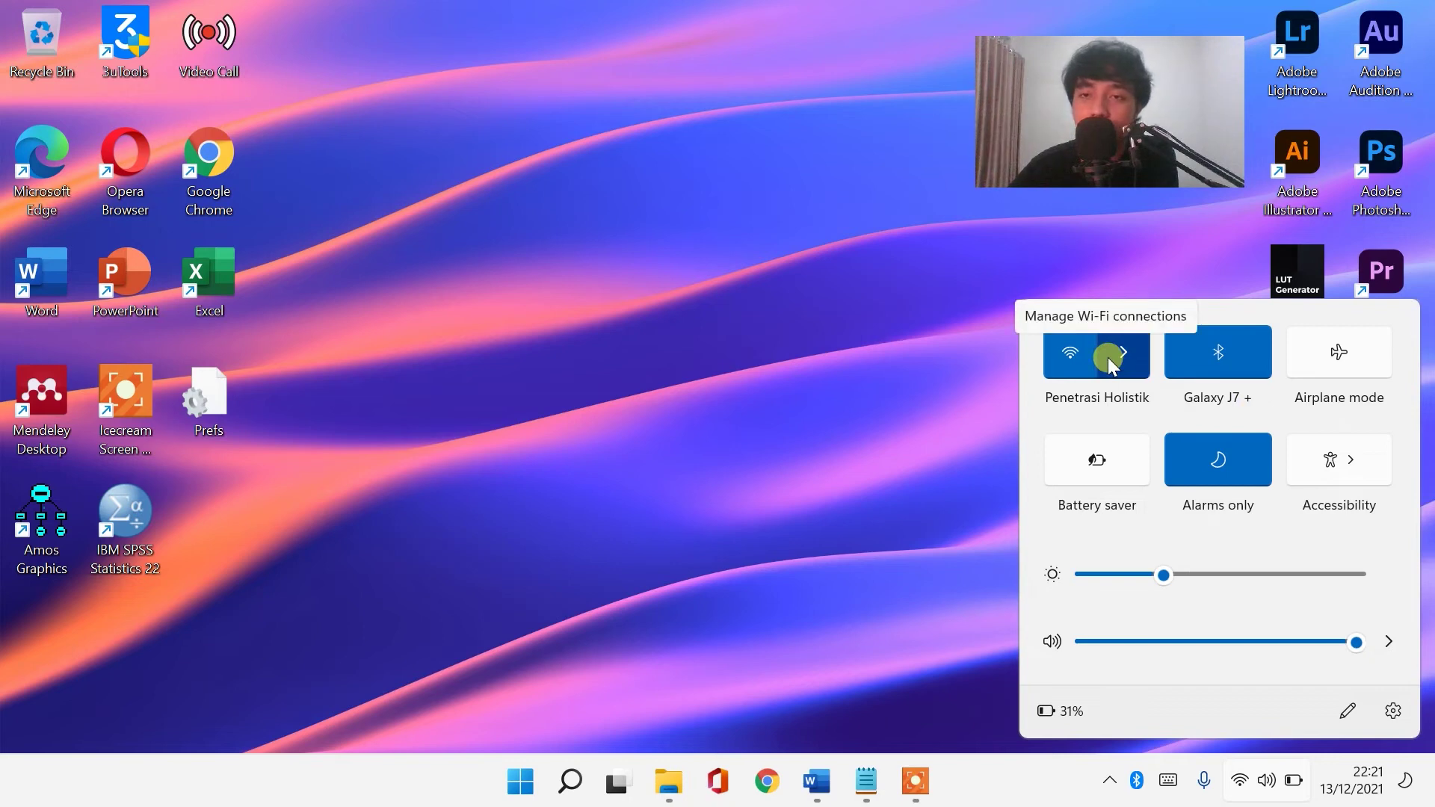
click(960, 378)
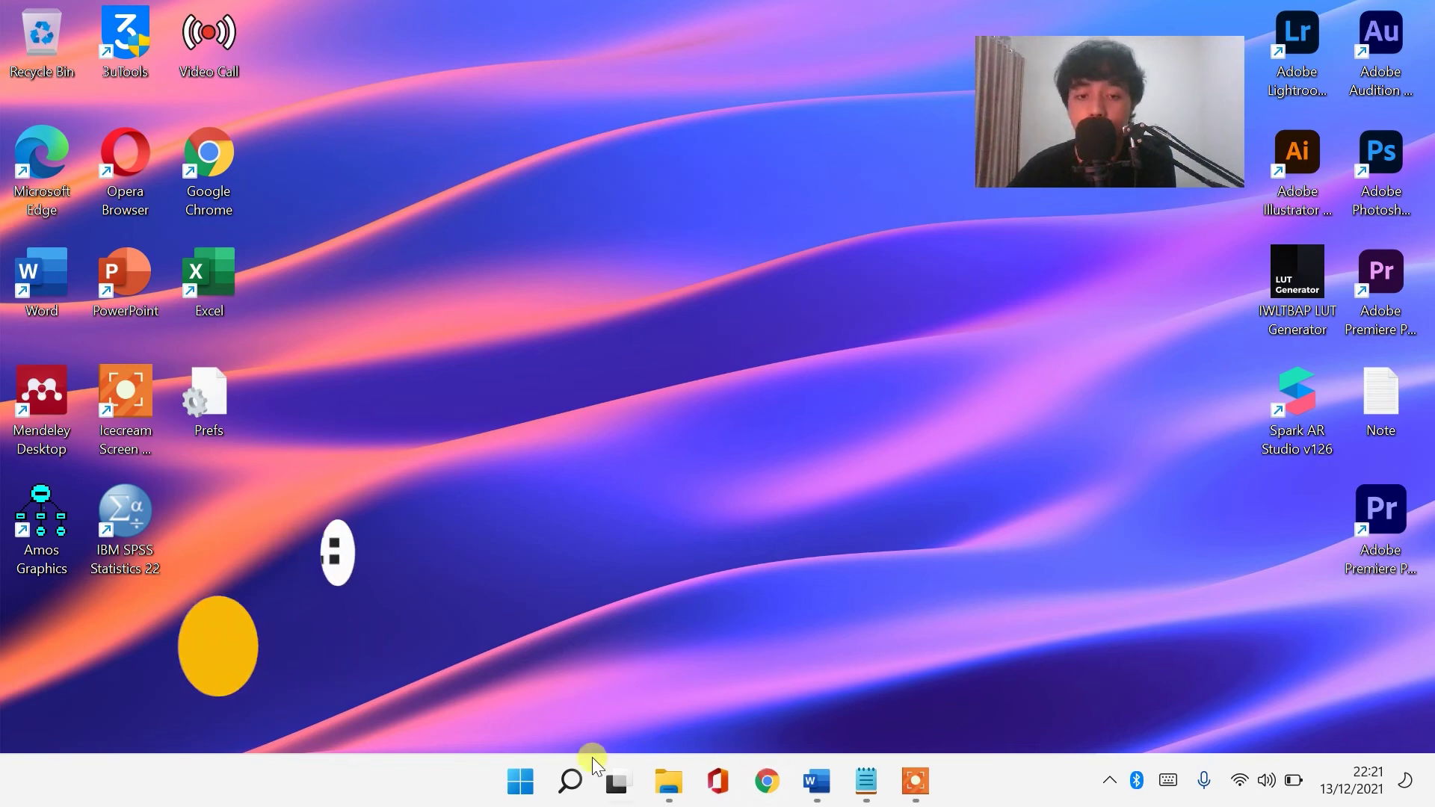
- Search Windows for "win", open Windows Update settings to view the update status and close Settings
mouse_move(587, 786)
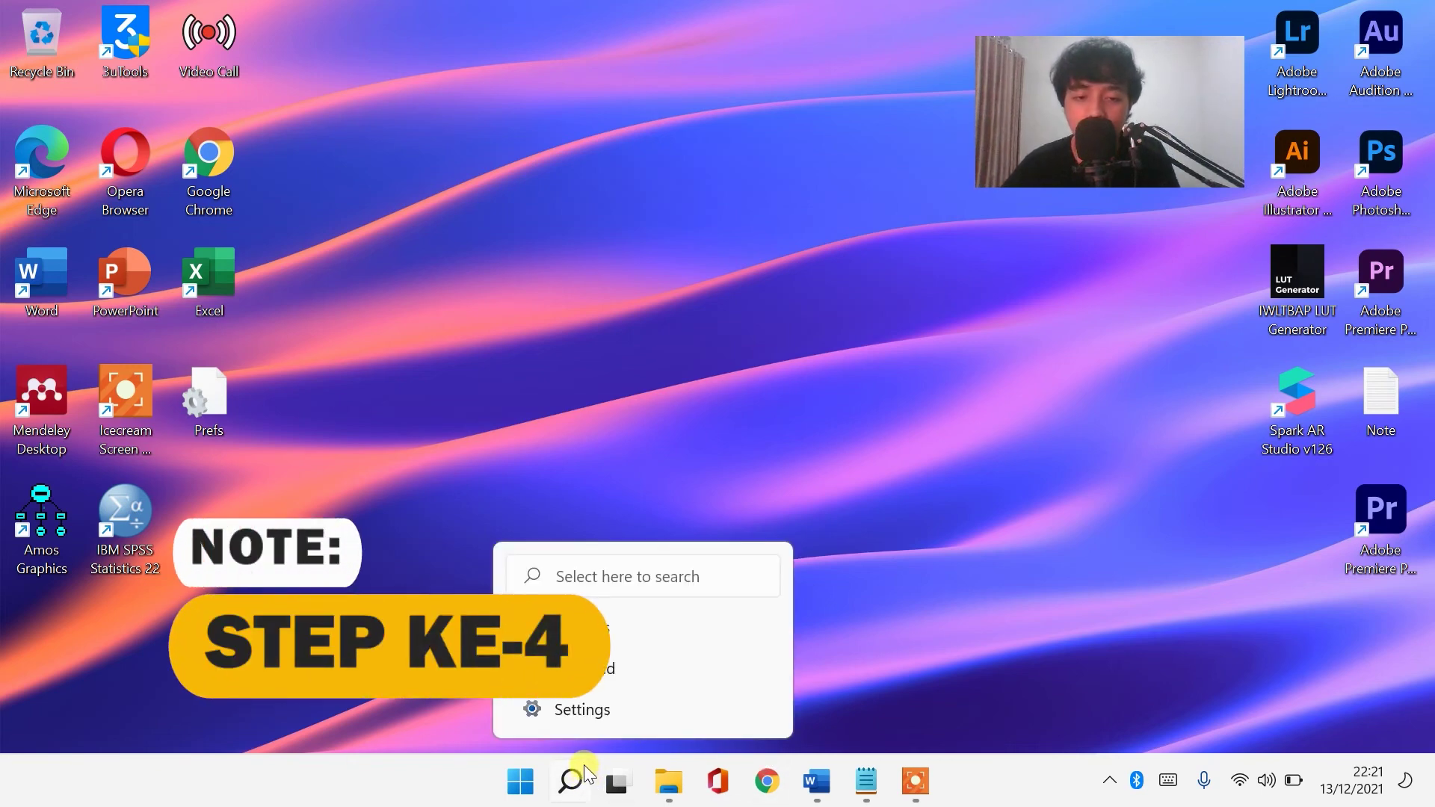
click(588, 786)
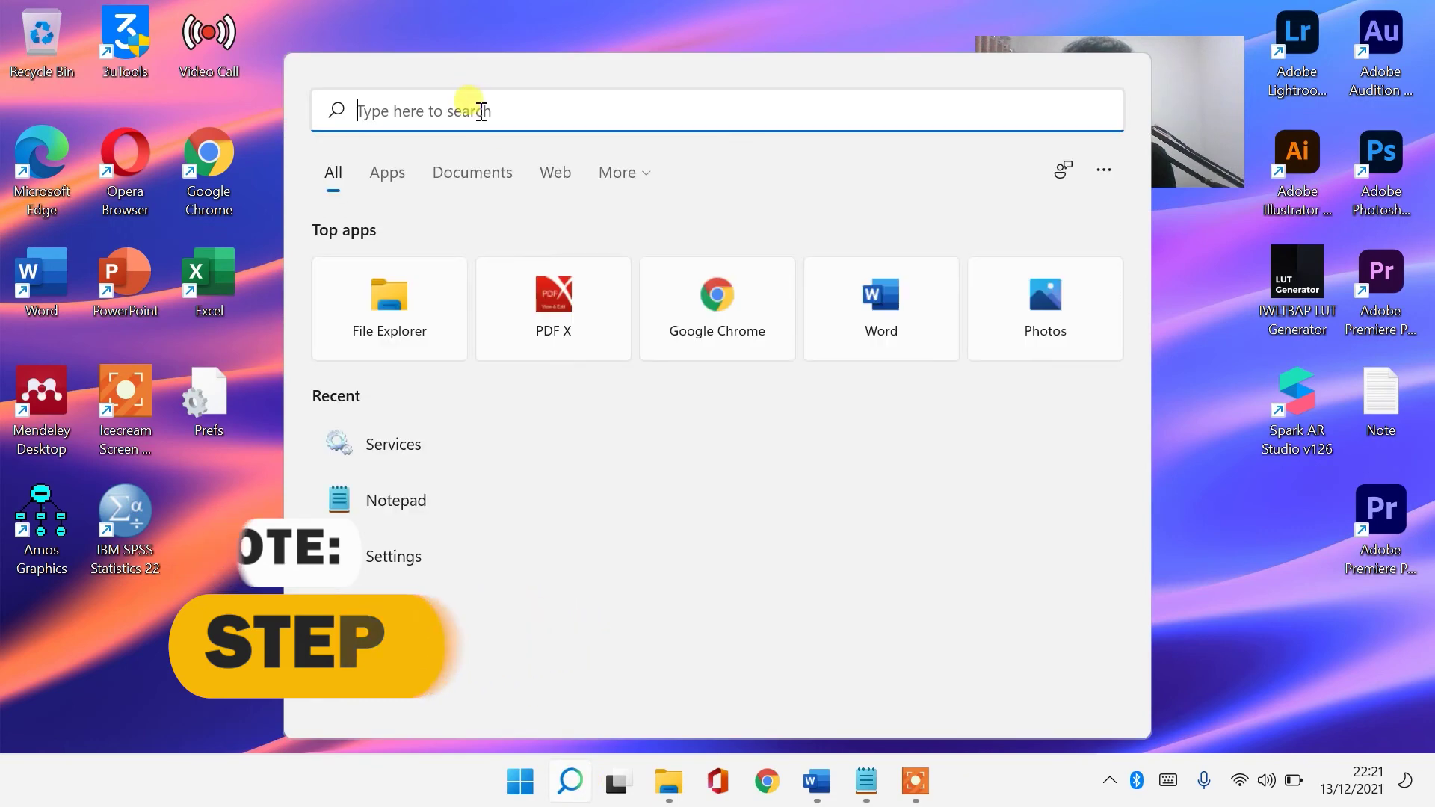
text(win)
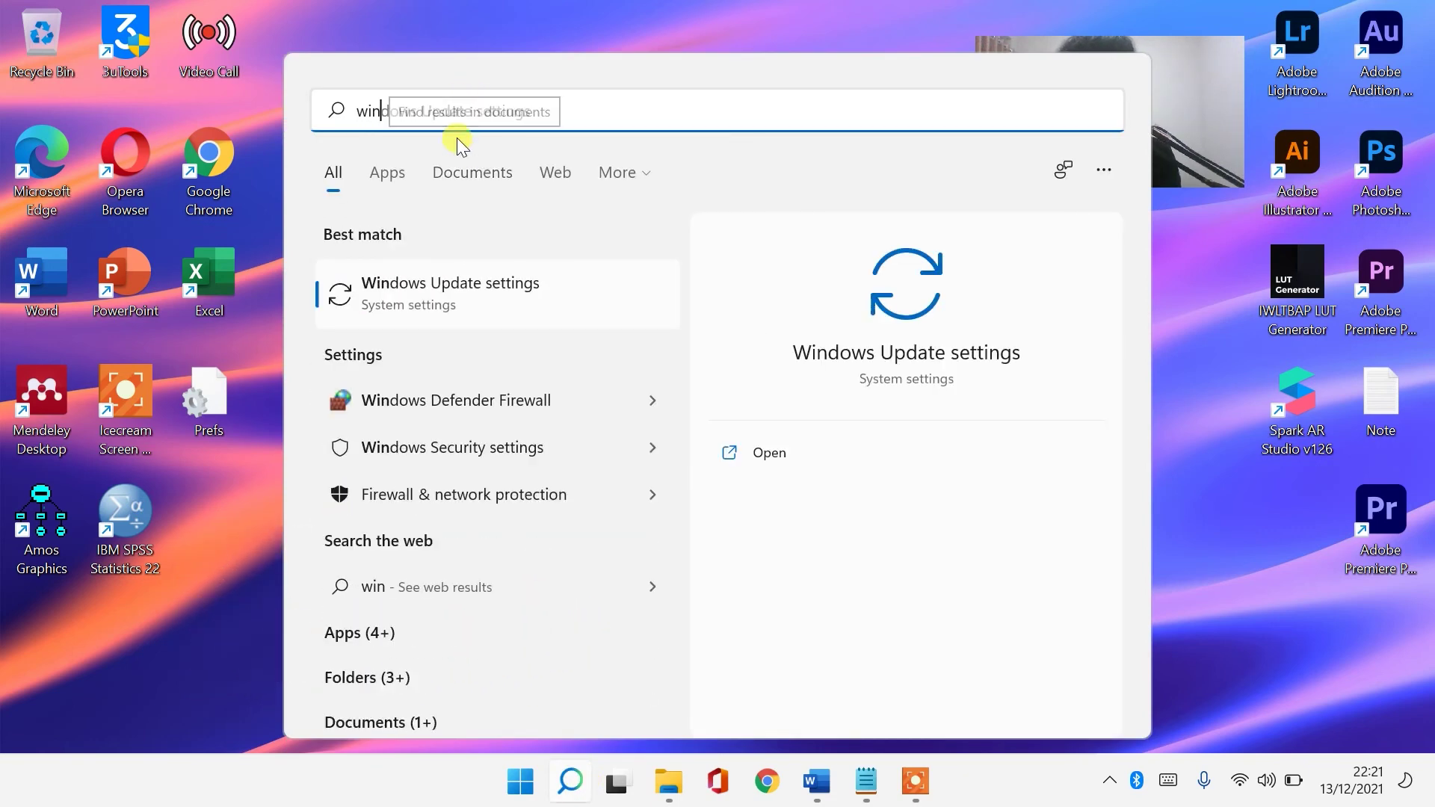
click(446, 294)
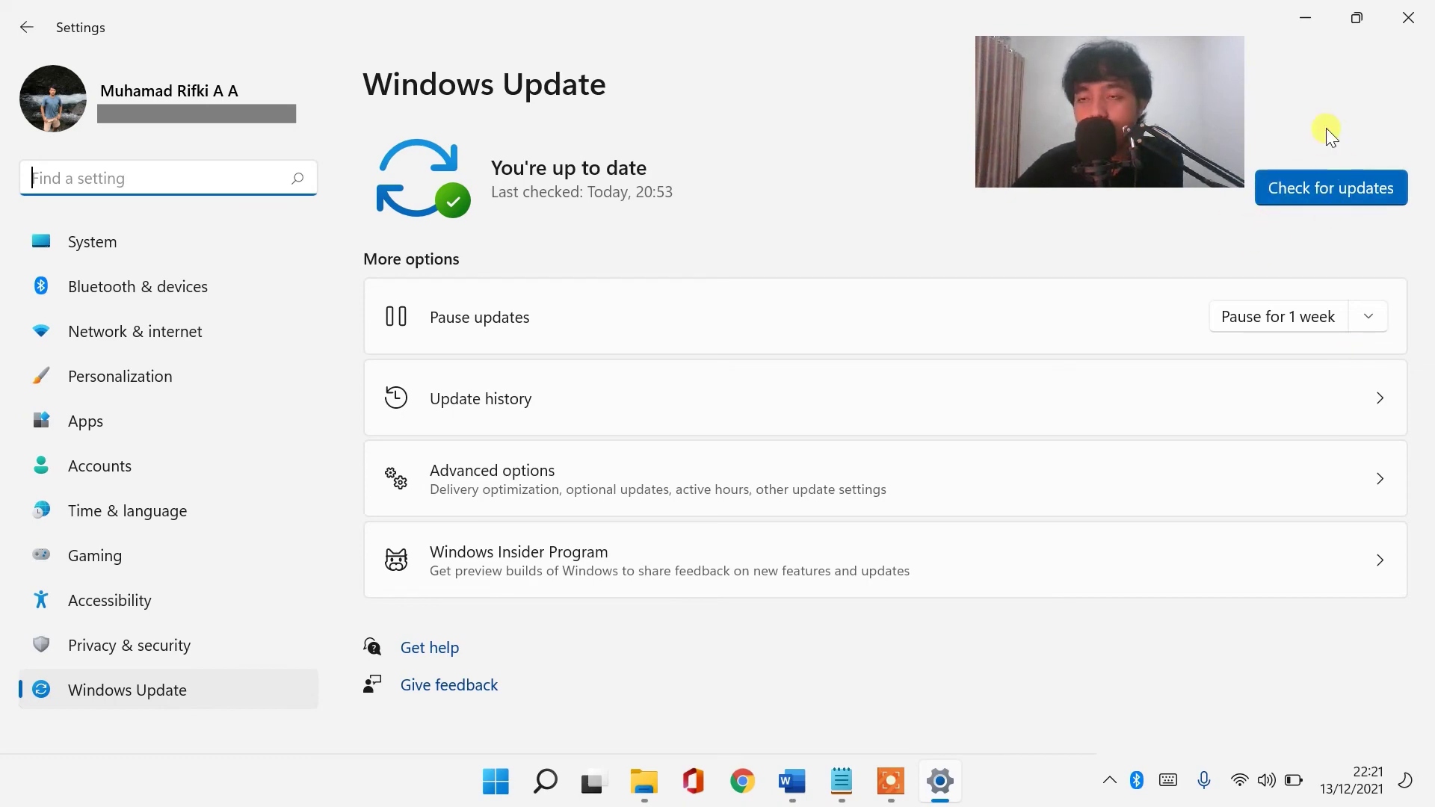
click(1407, 17)
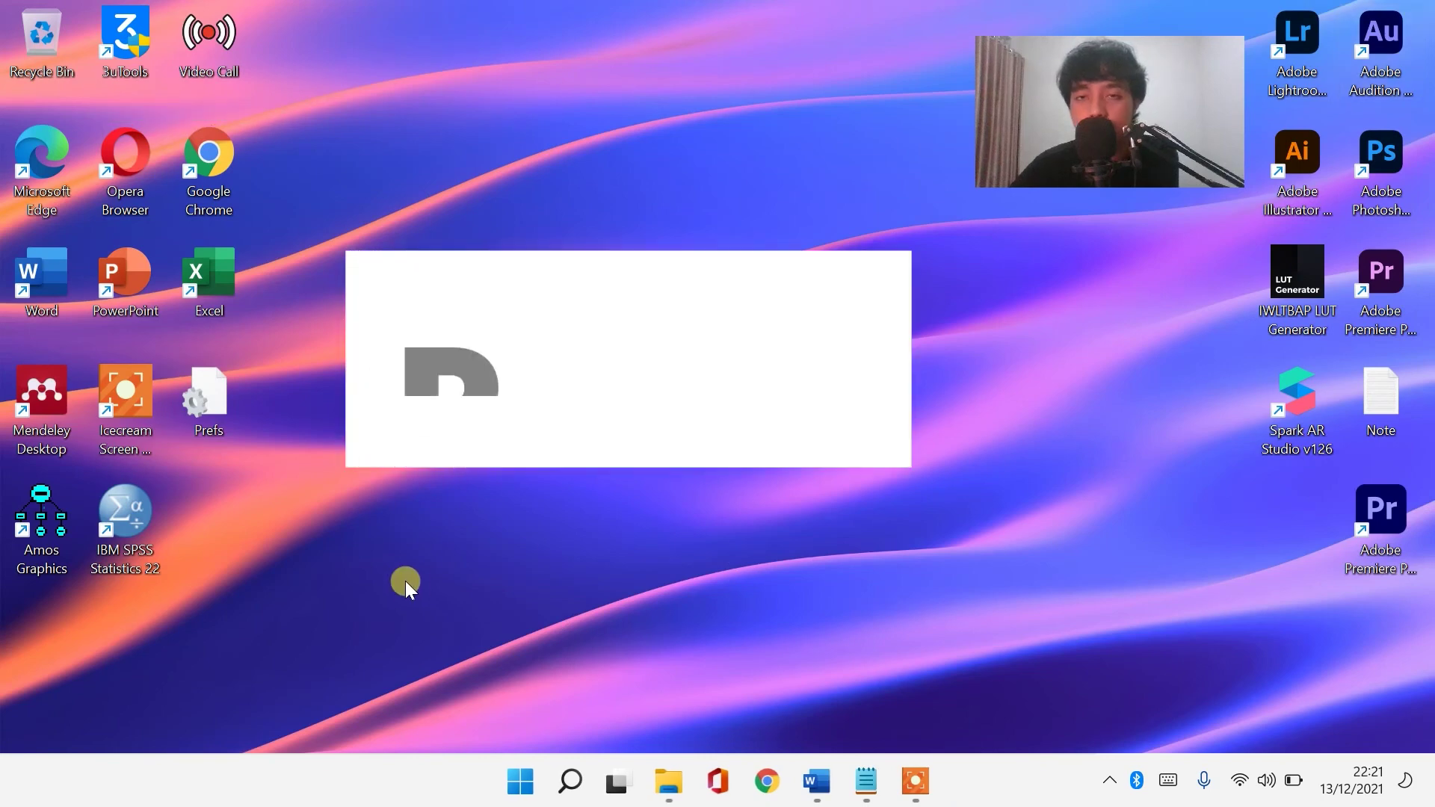